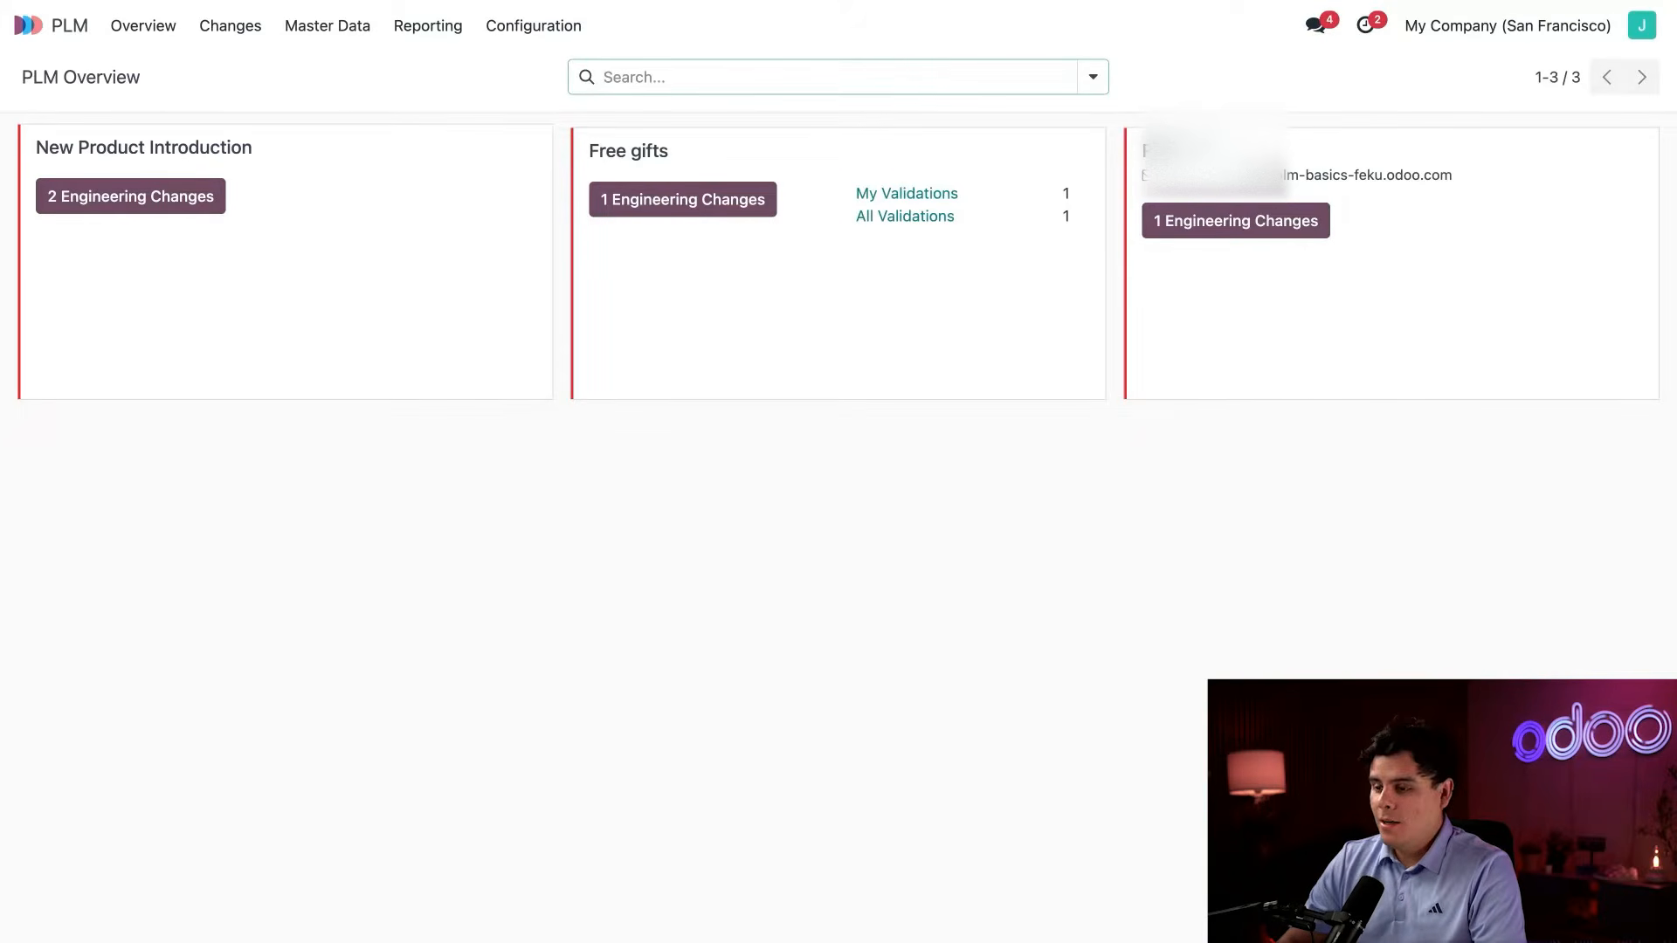
Create a new ECO type named Uncategorized with the email alias "feedback".
click(534, 33)
click(538, 103)
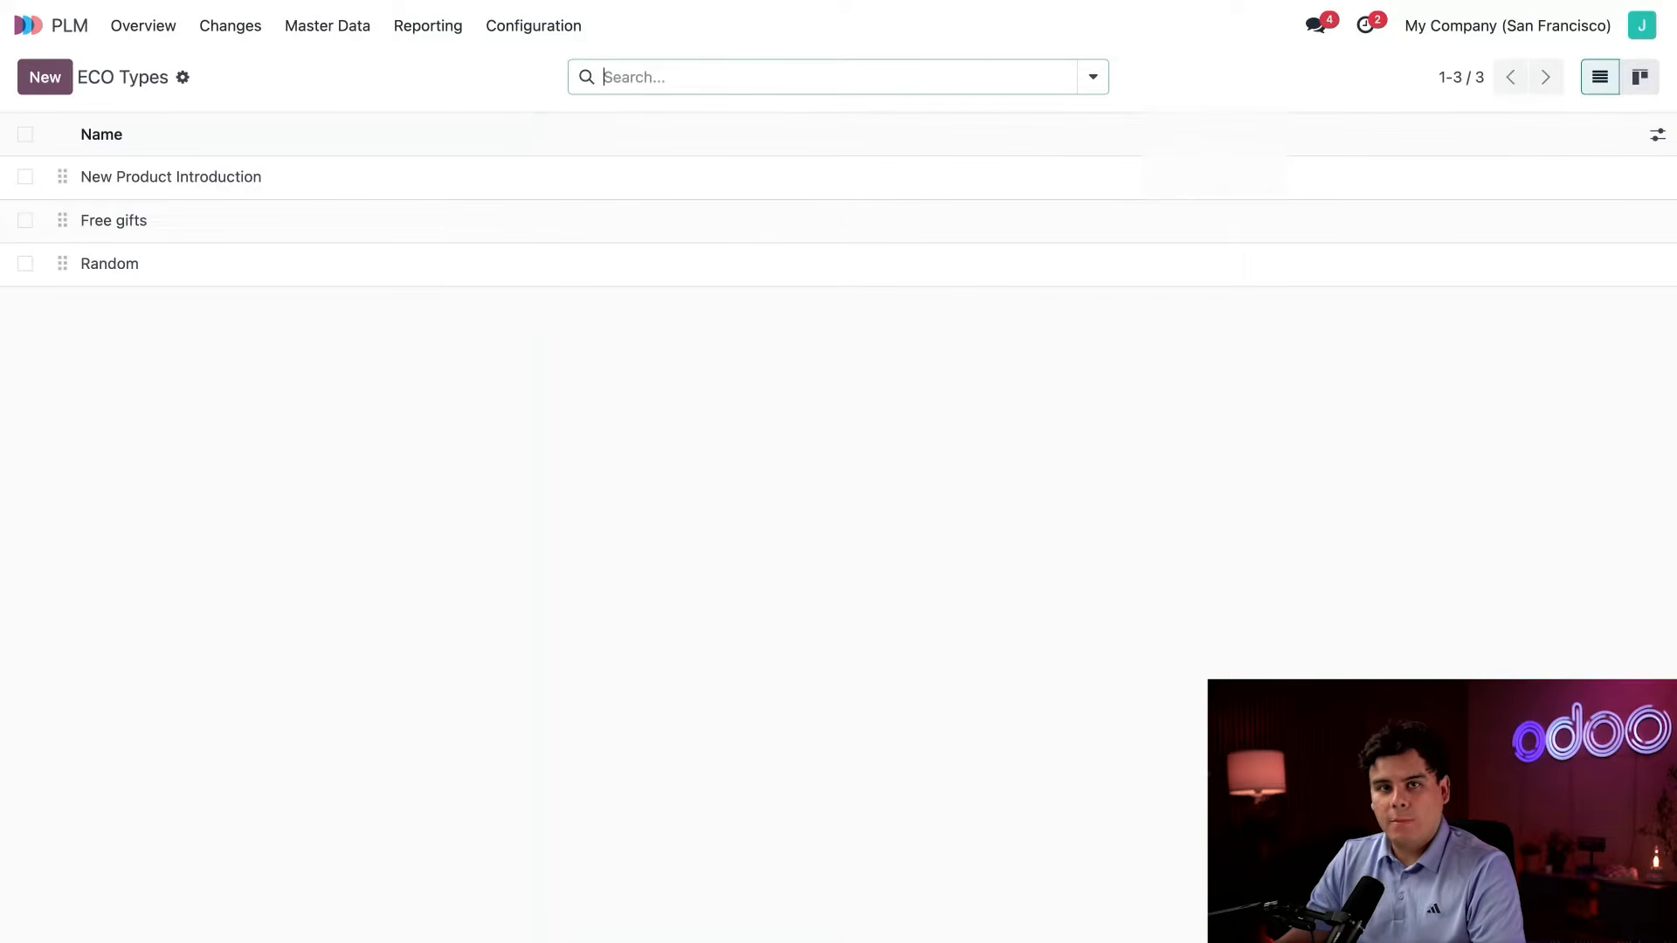
click(33, 83)
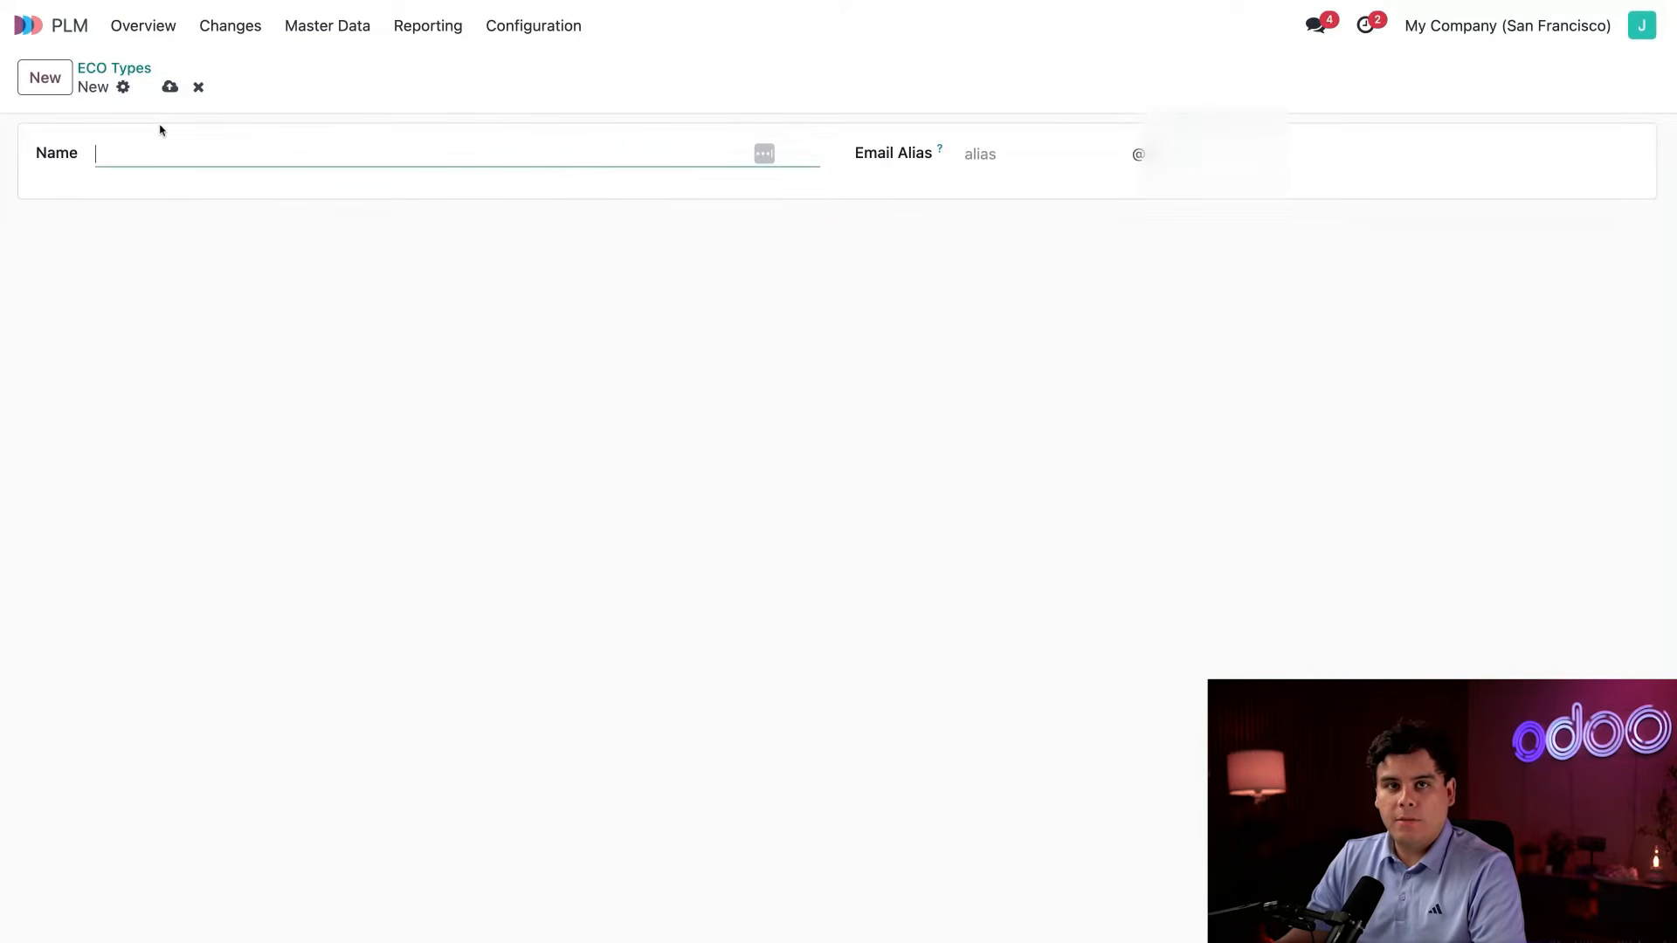
text(Uncategorized)
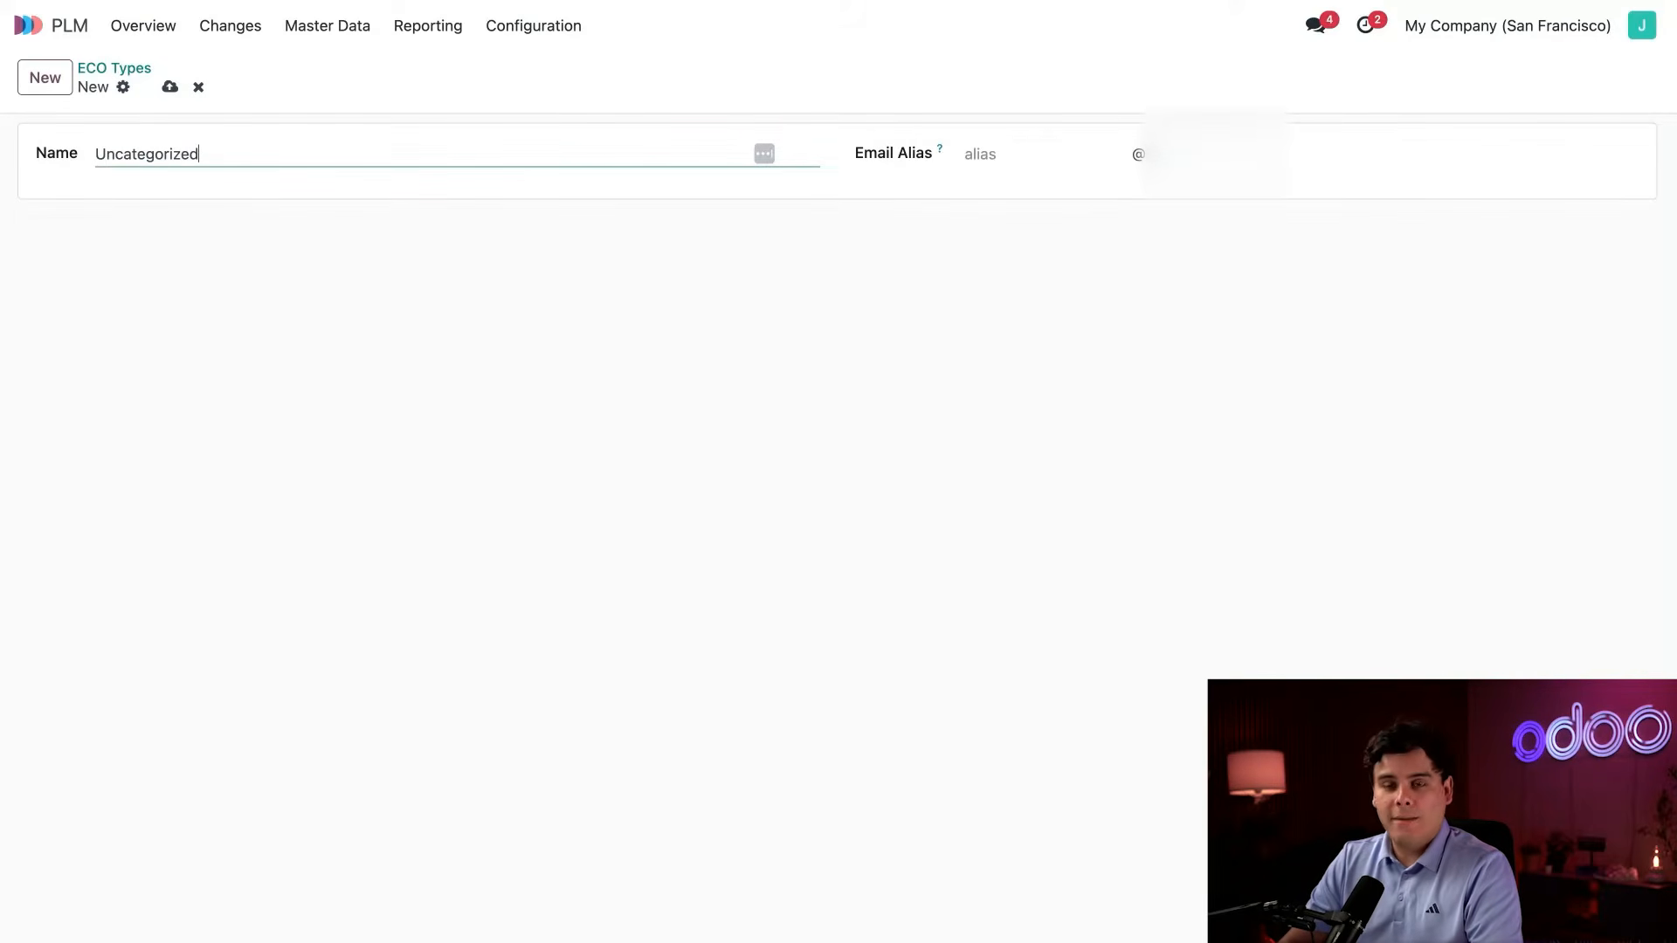
click(1026, 156)
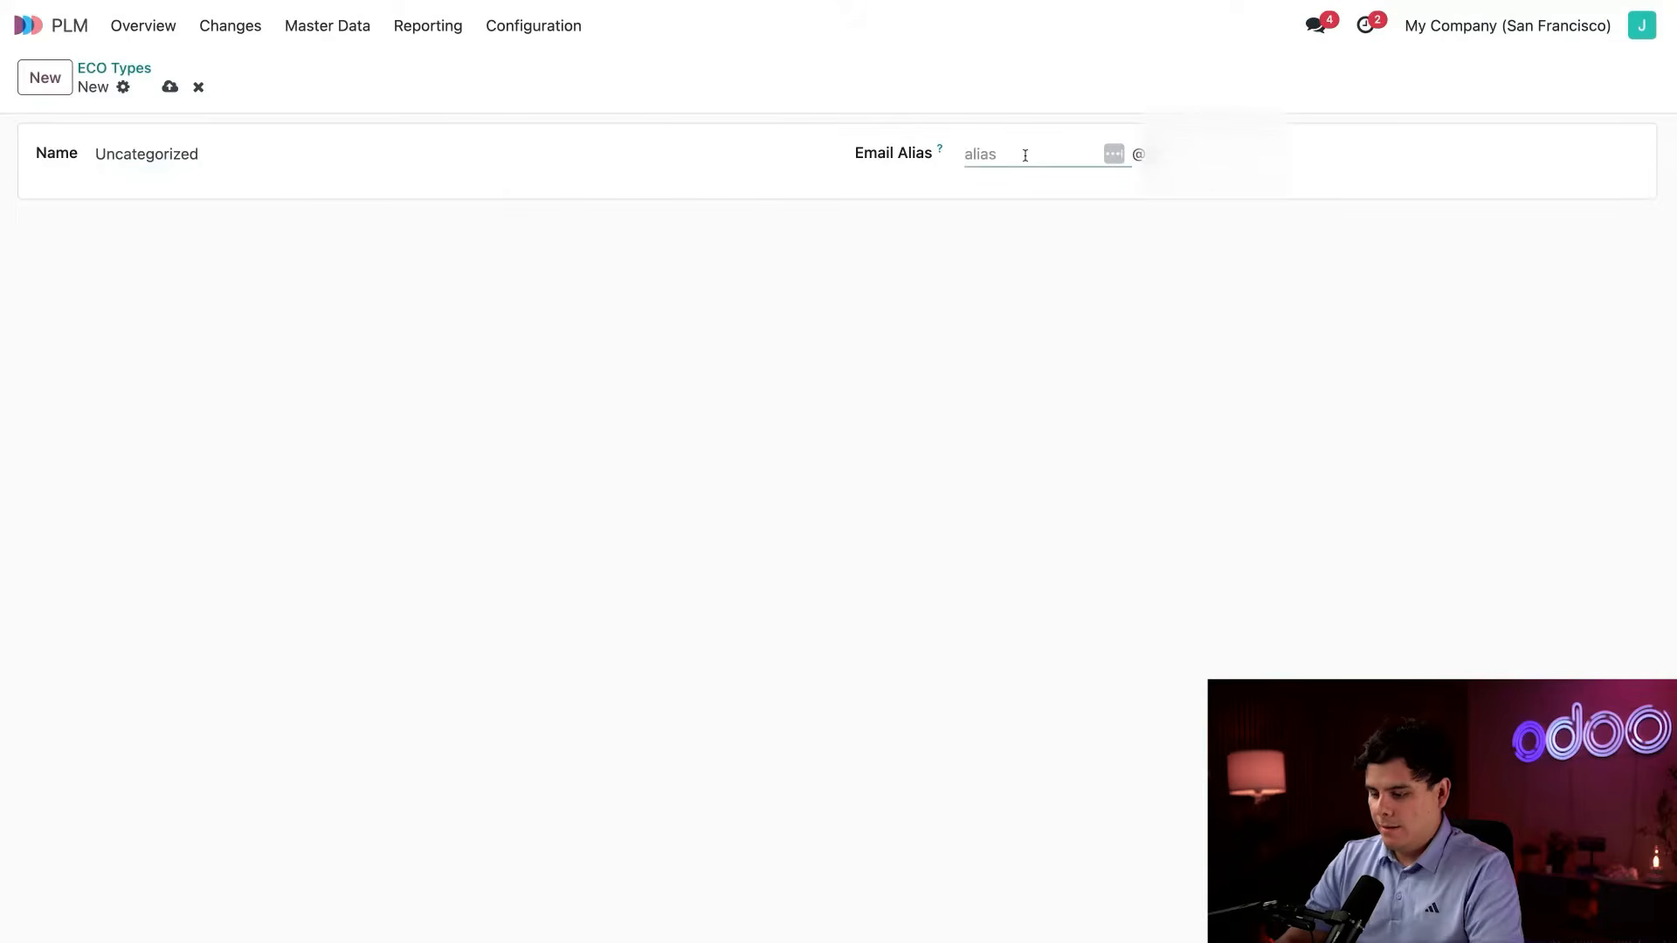
text(feedback)
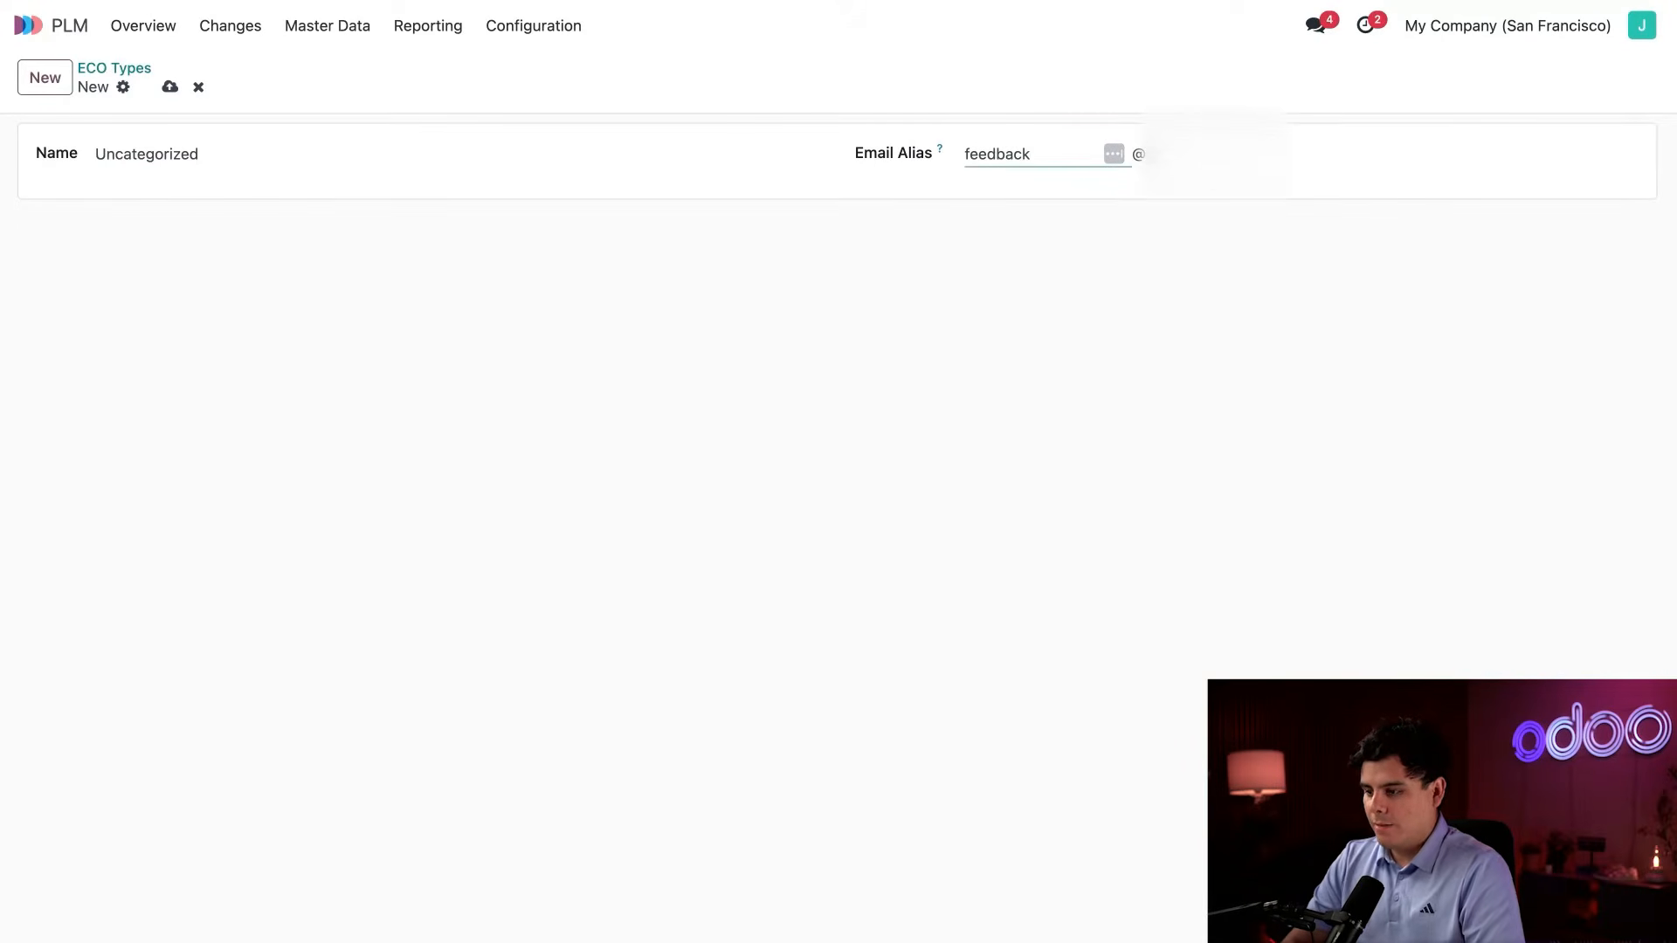
click(843, 283)
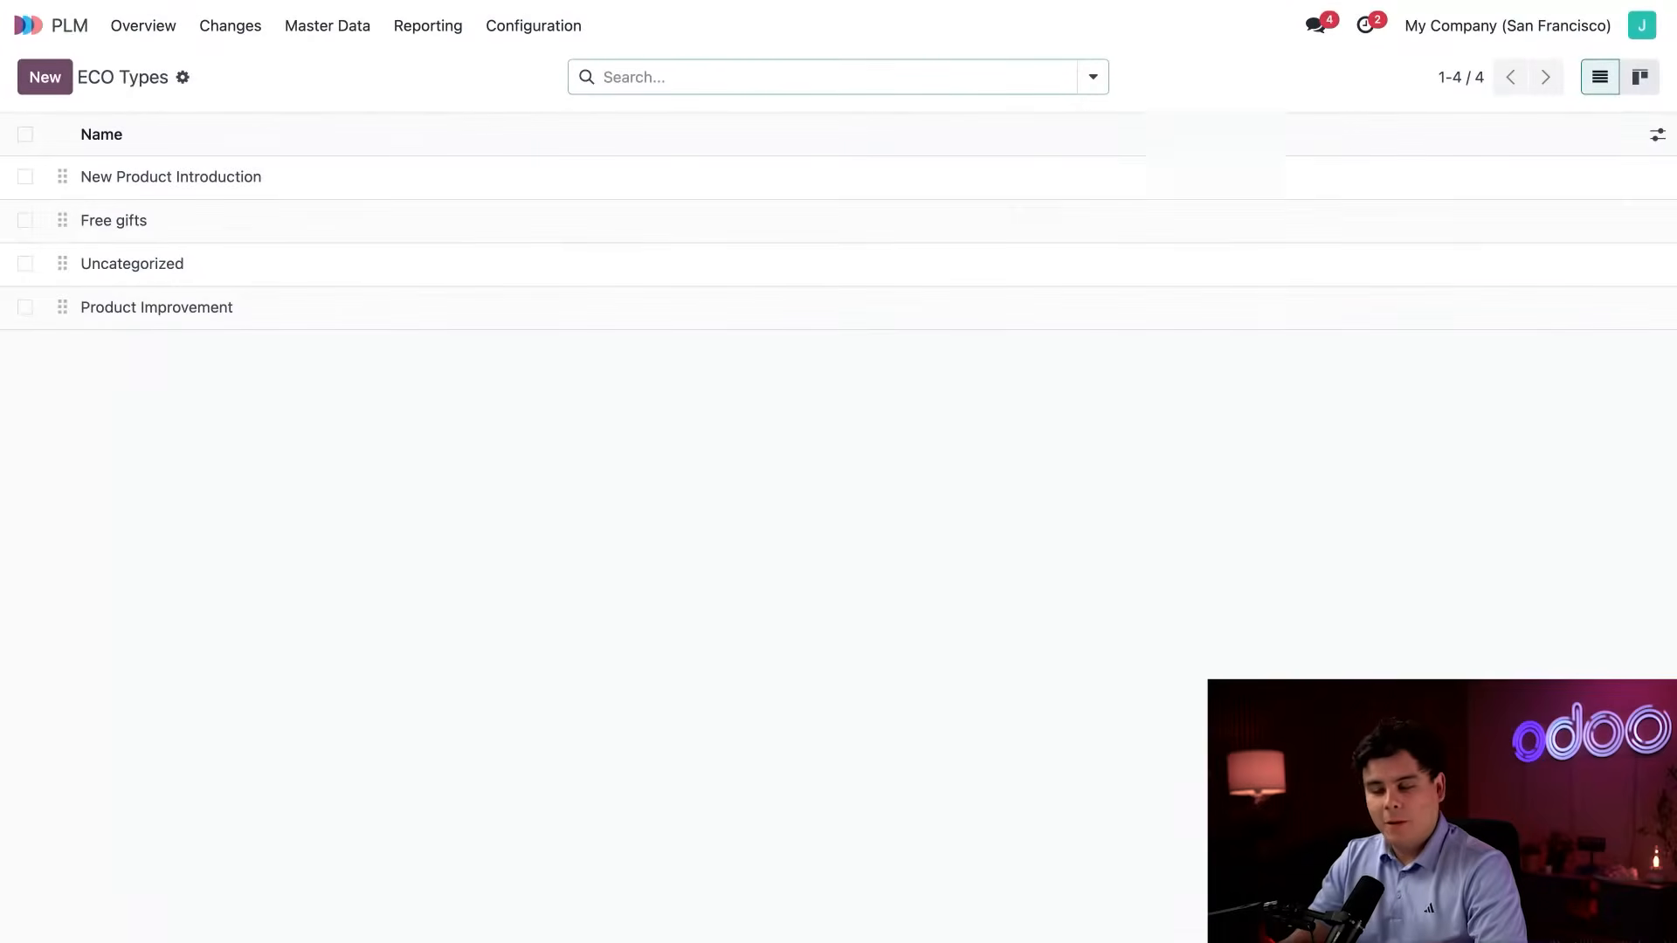
Open the Stealthy Table change order from the Uncategorized engineering changes and set its type to Product Improvement.
click(159, 31)
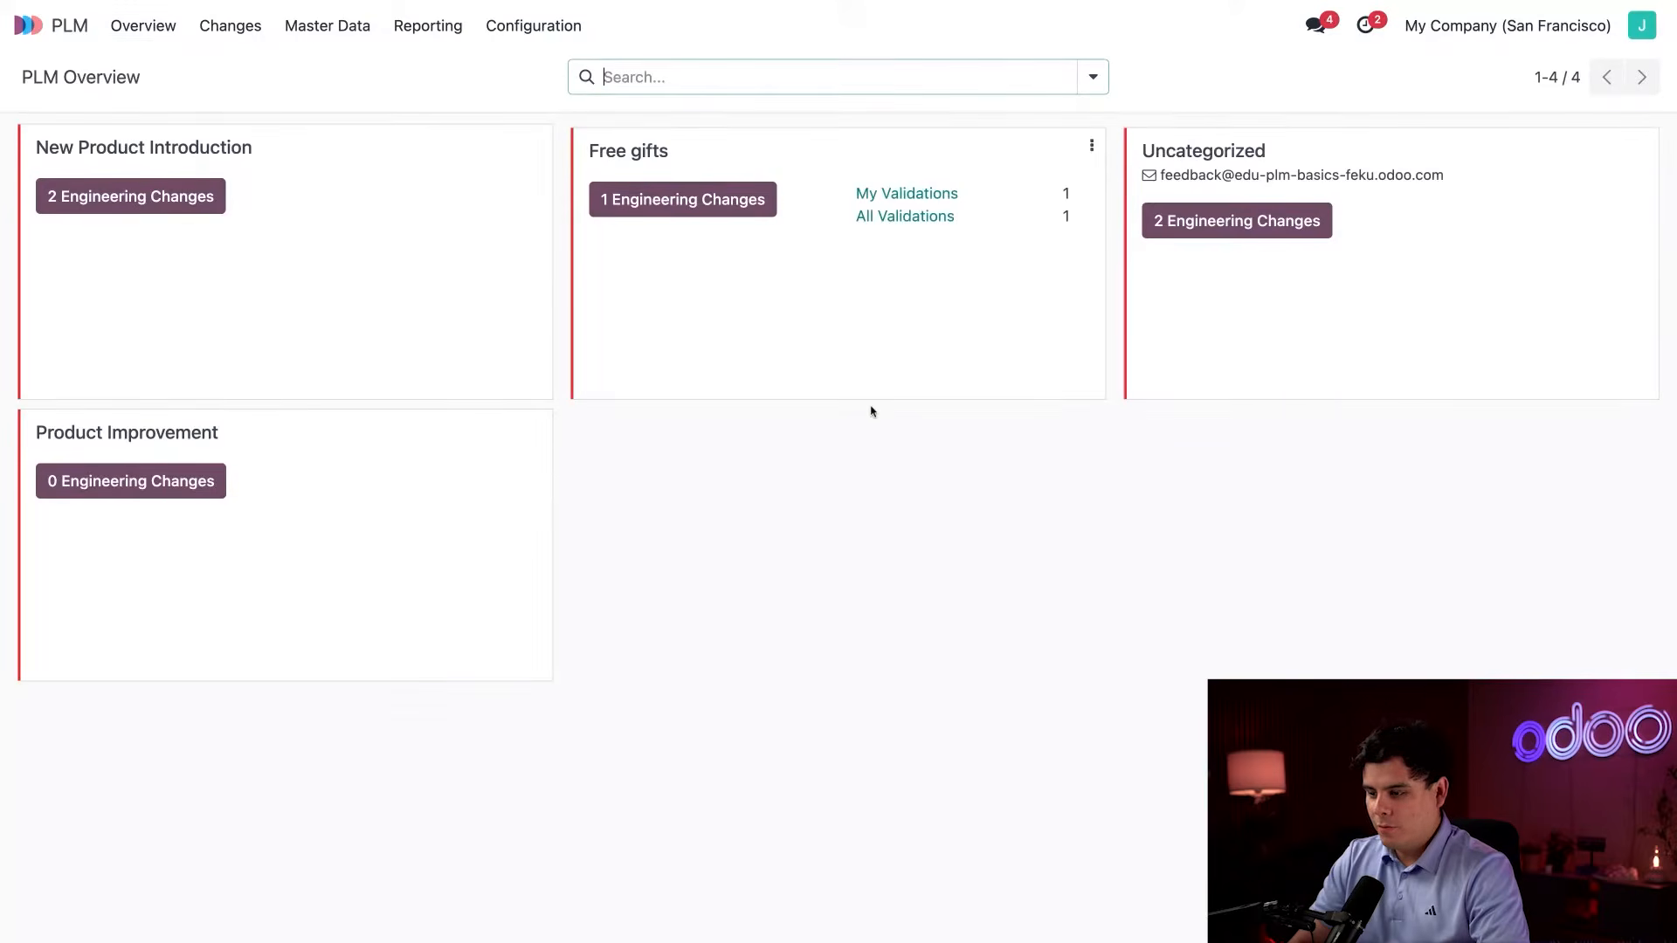
click(1241, 229)
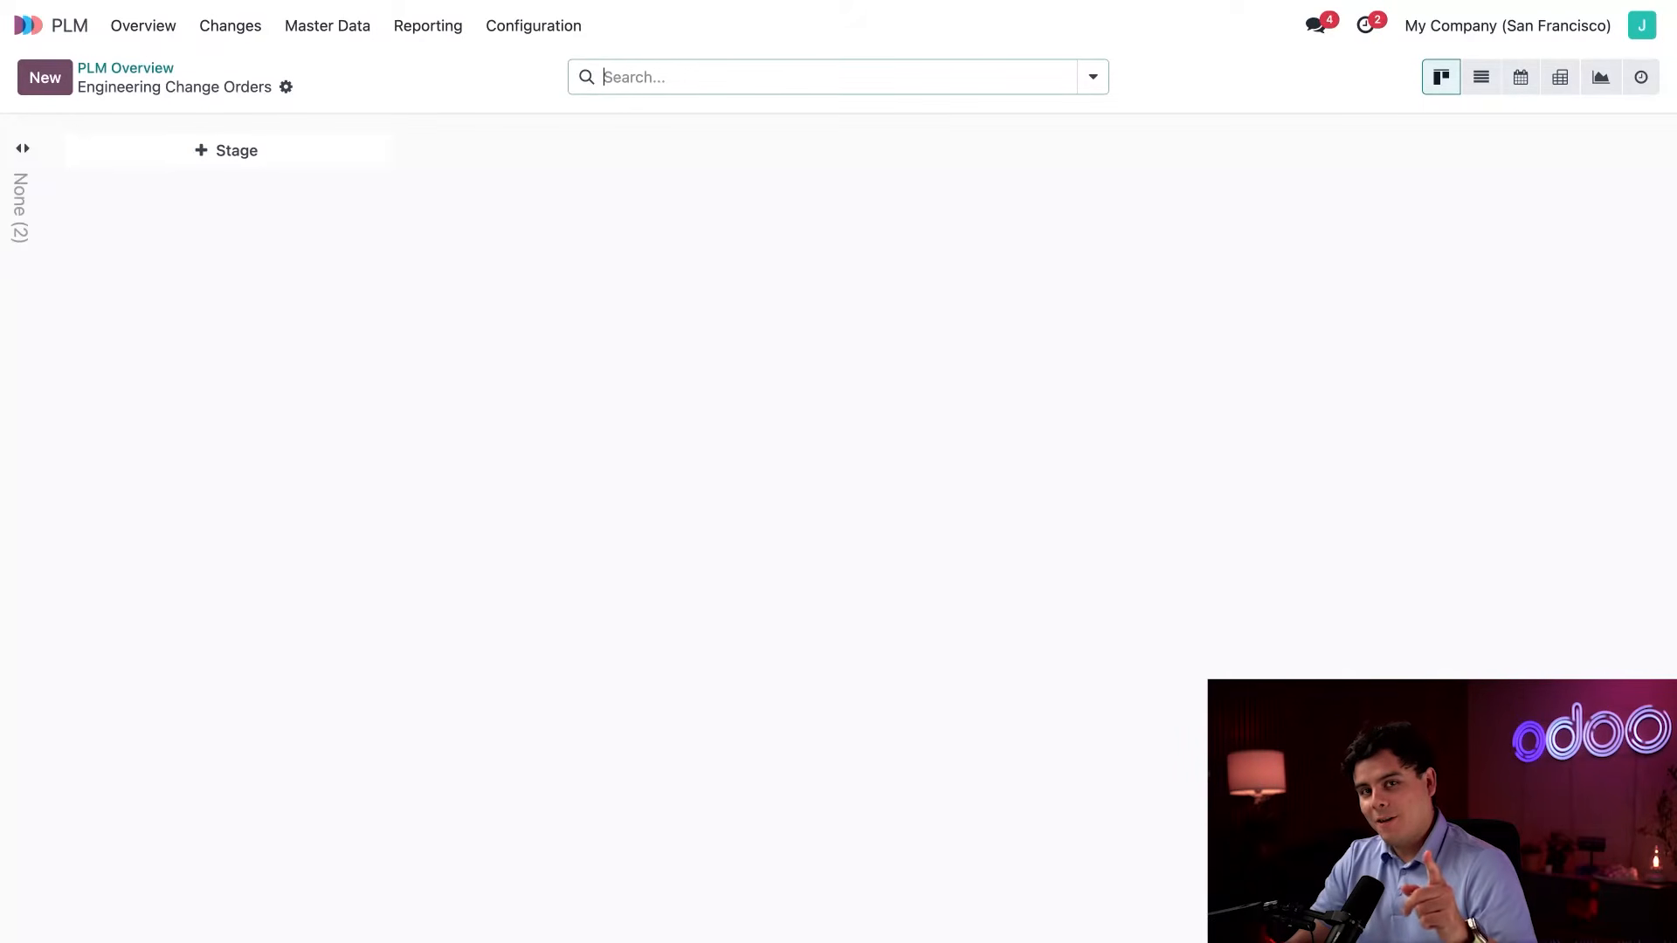
click(22, 227)
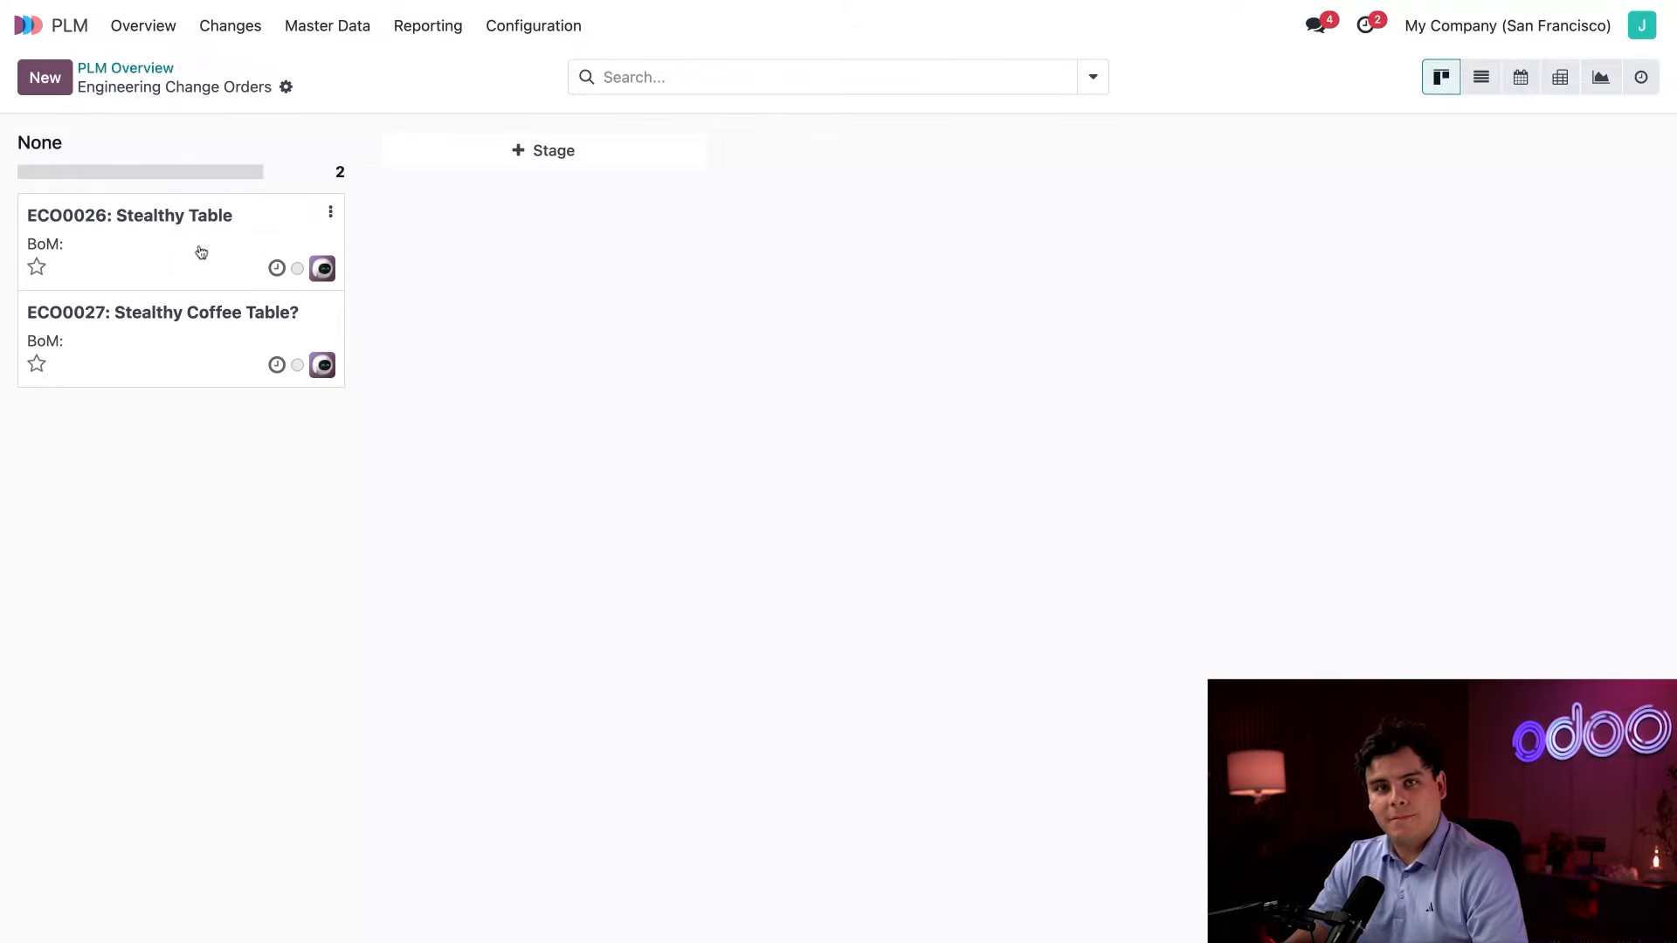
click(145, 259)
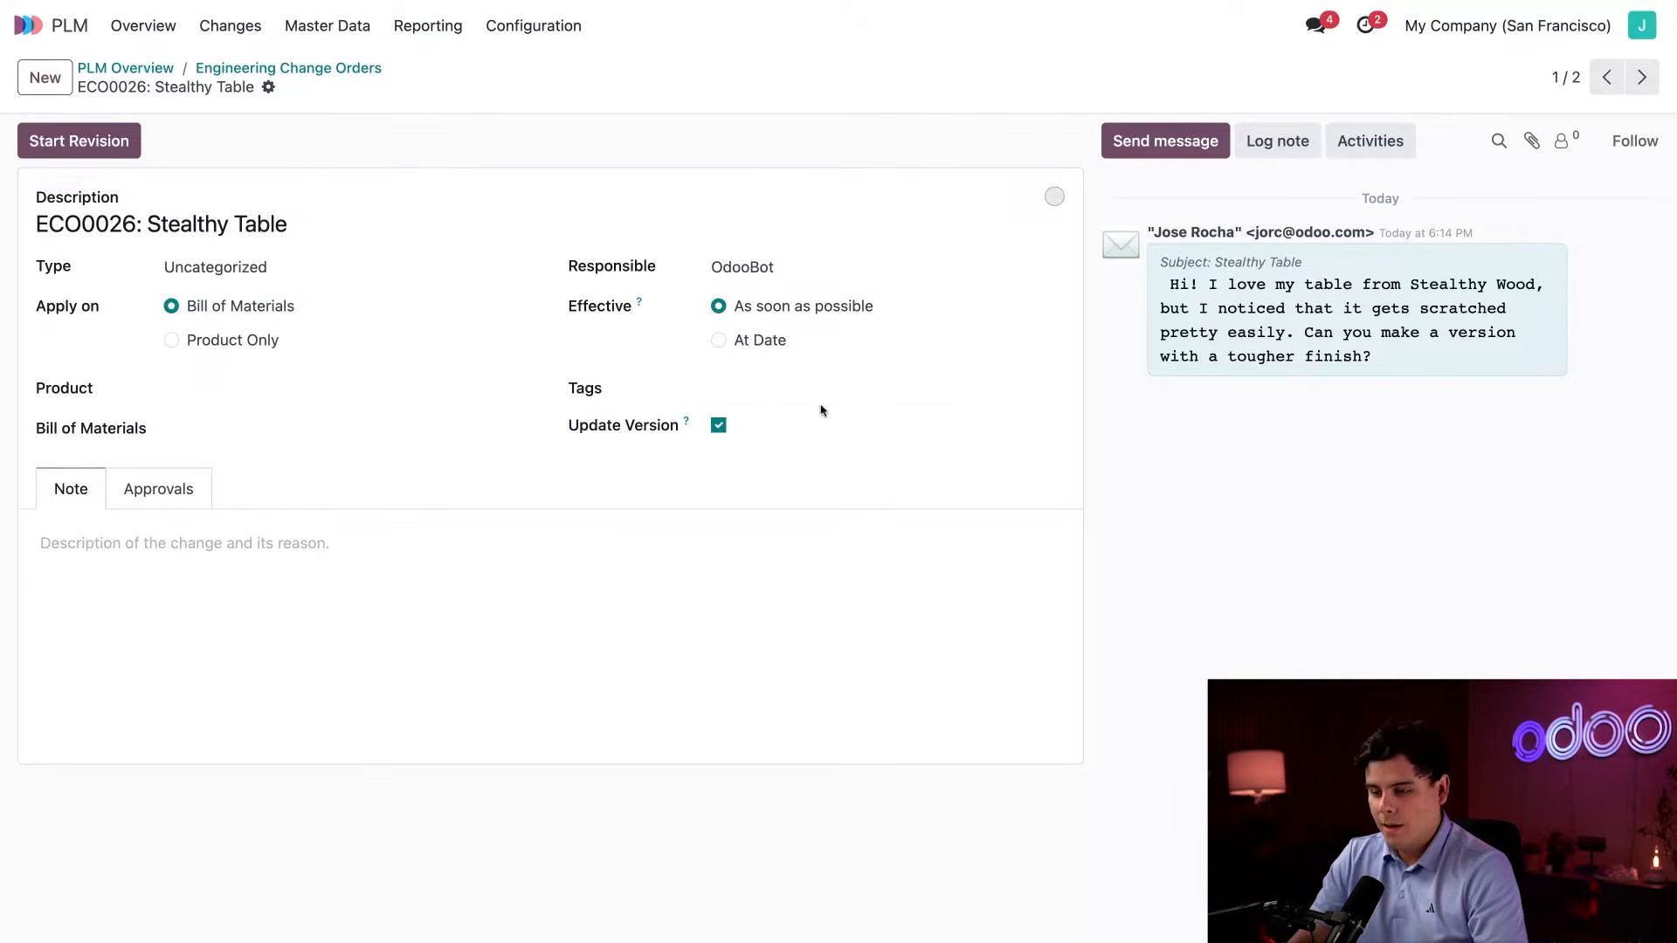
click(316, 259)
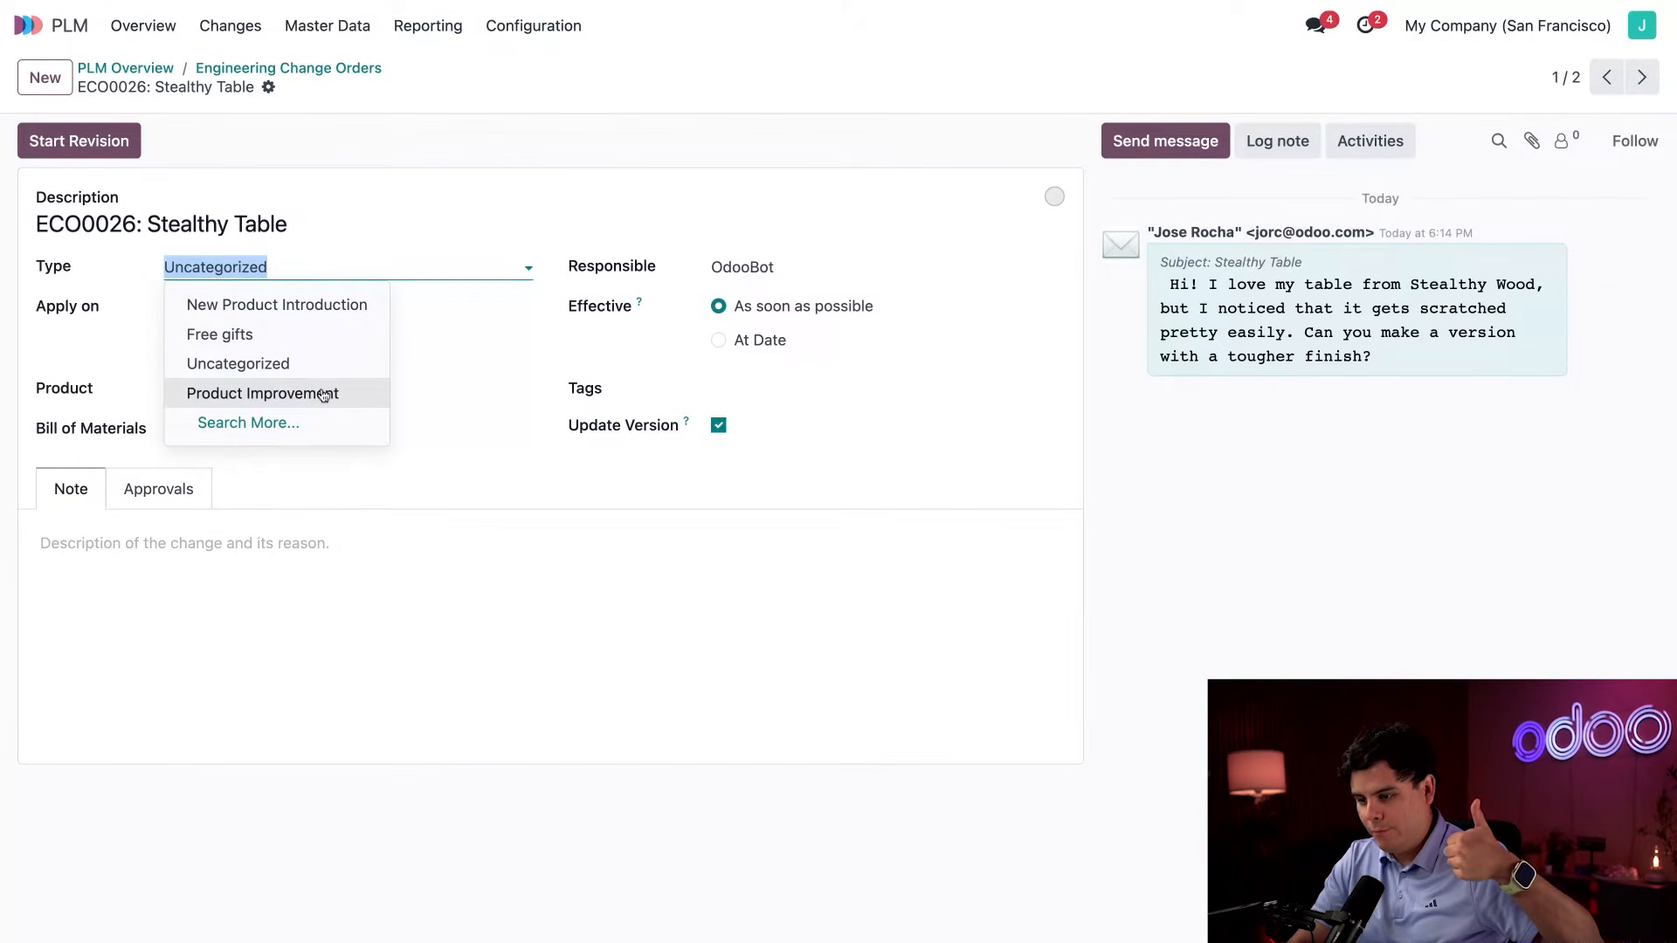
click(324, 393)
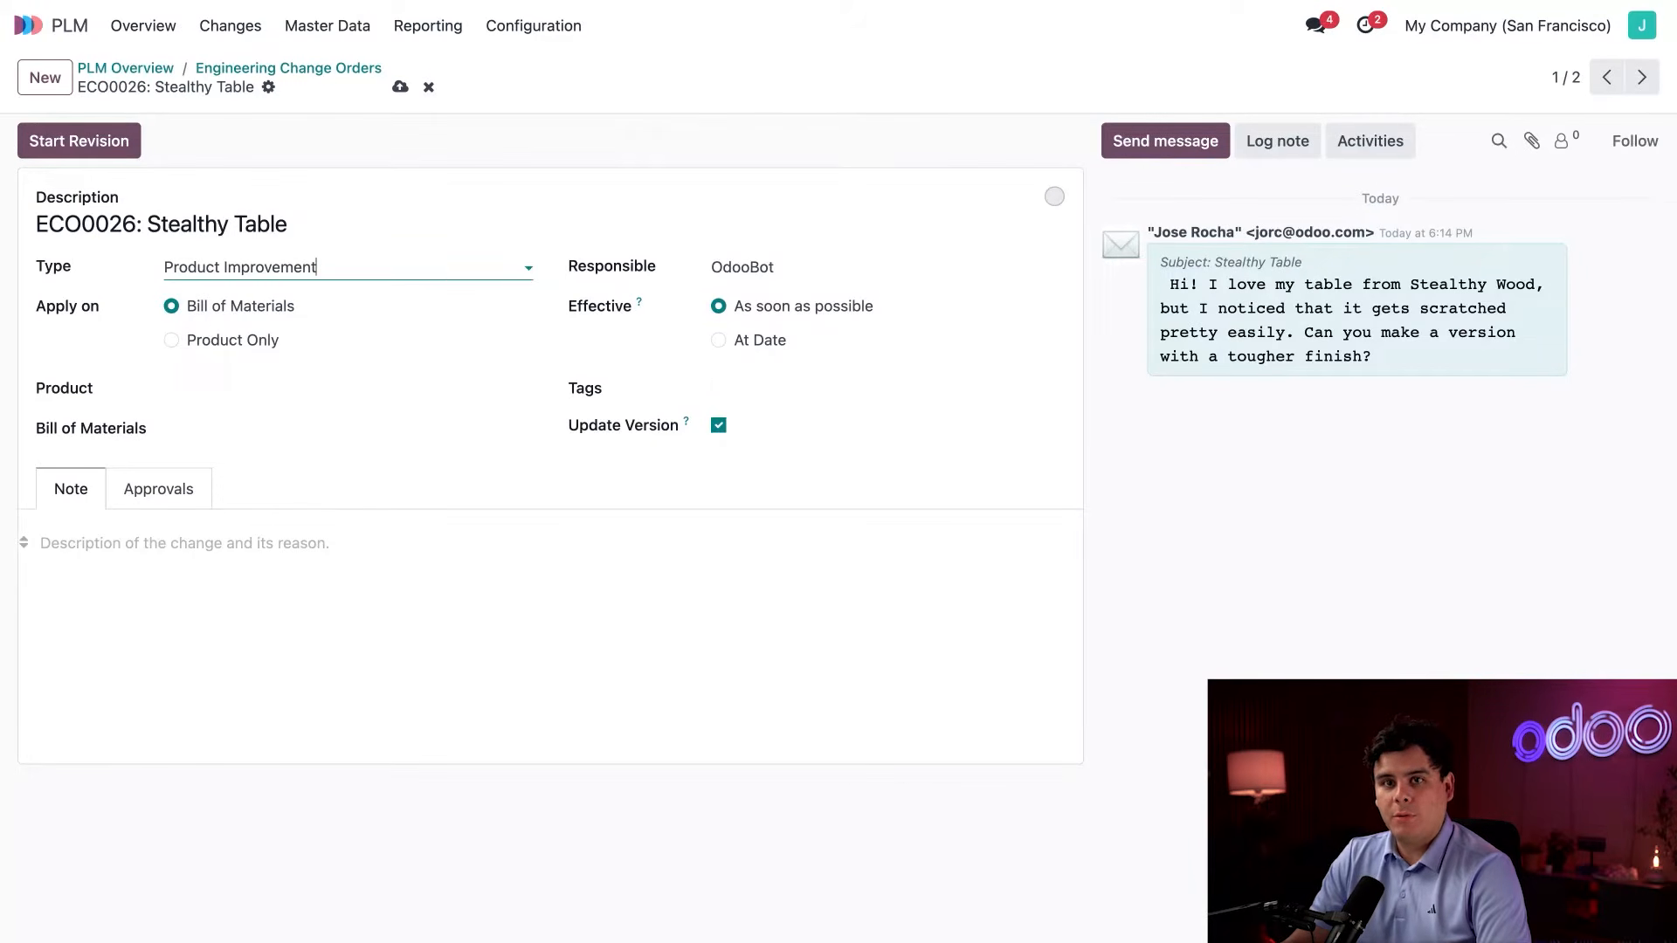
Set [FURN_9666] Table as the product of the Stealthy Table change order.
click(215, 390)
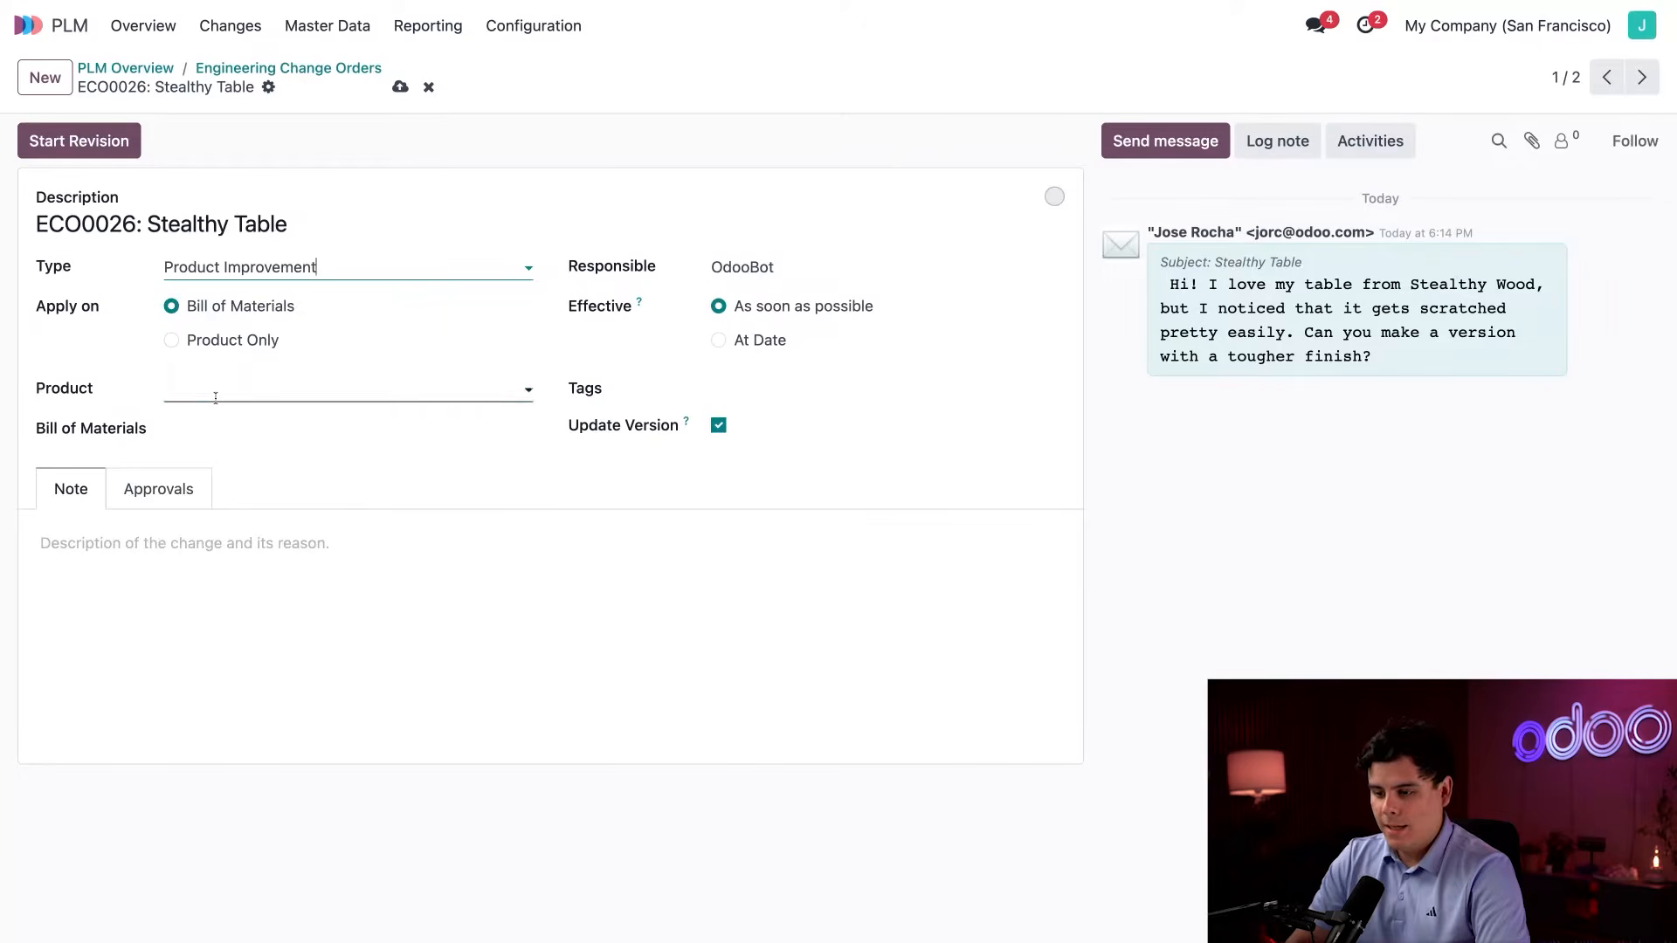
text(table)
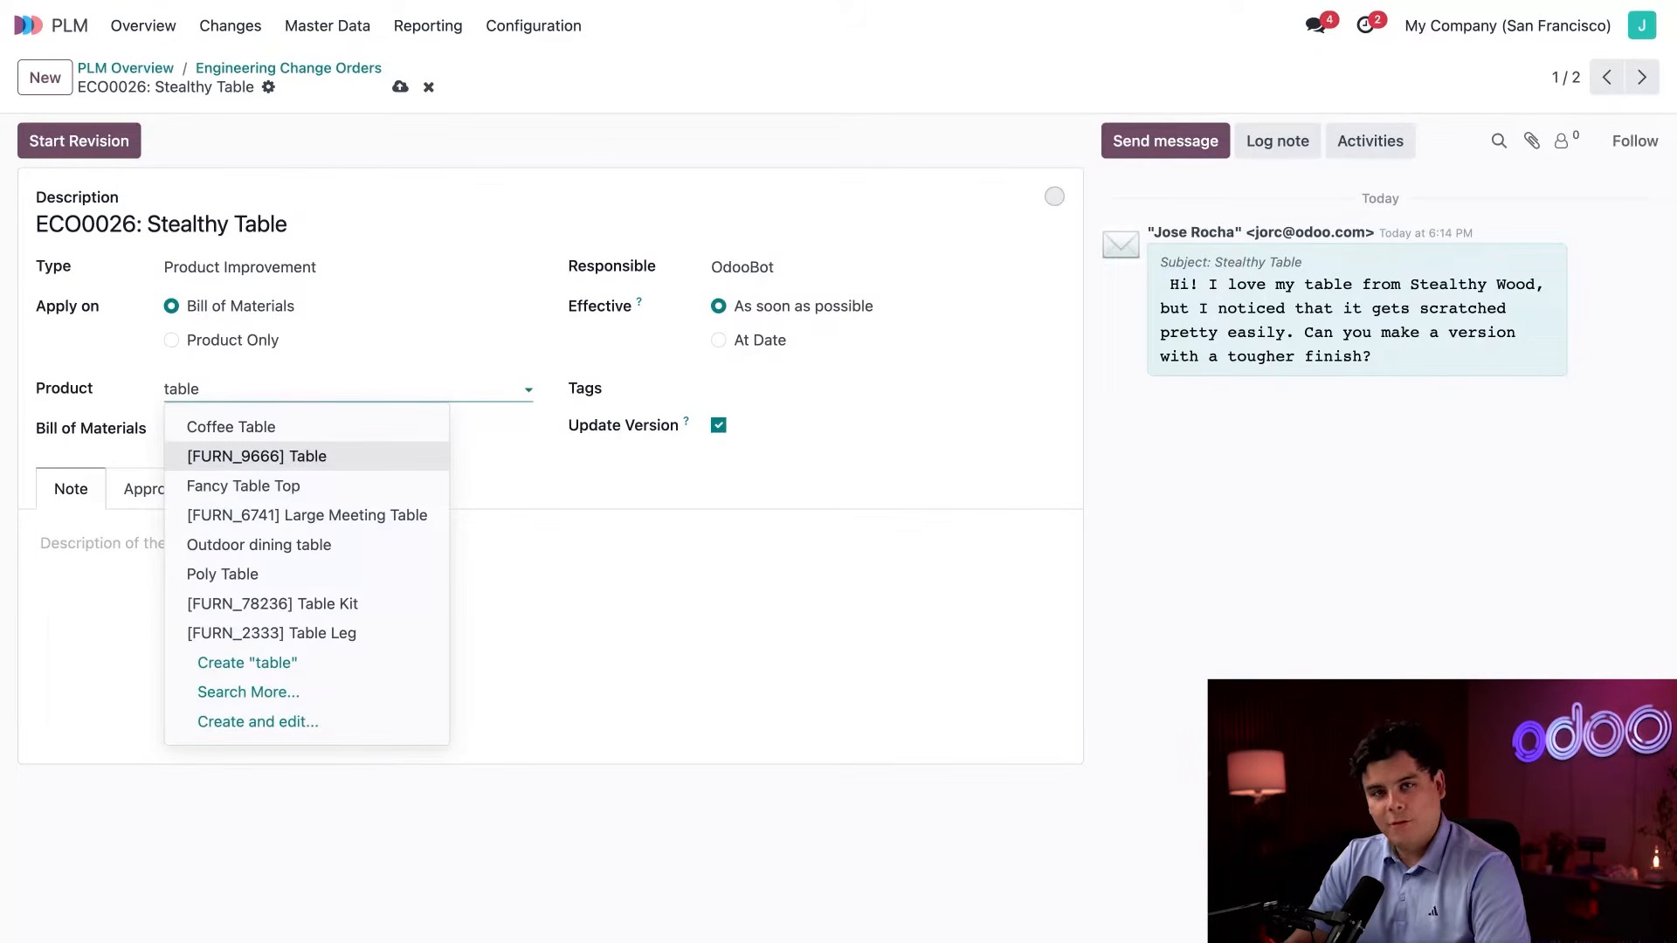
key(Return)
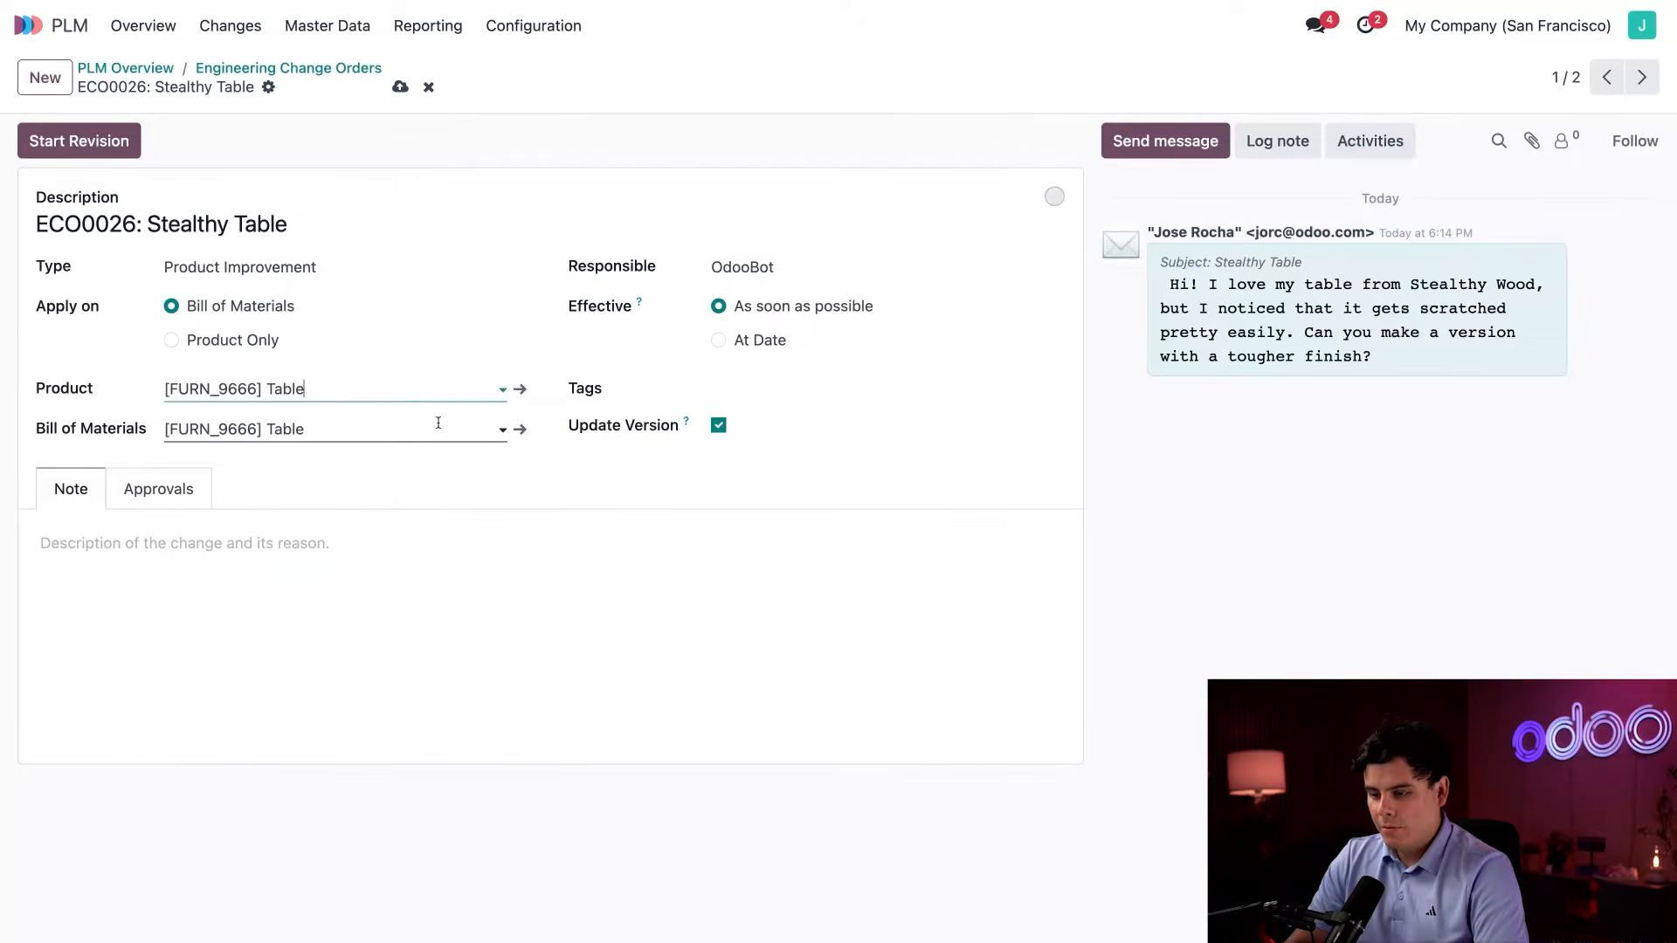
Replace OdooBot with the employee as responsible for the Stealthy Table change order and start its revision.
click(790, 269)
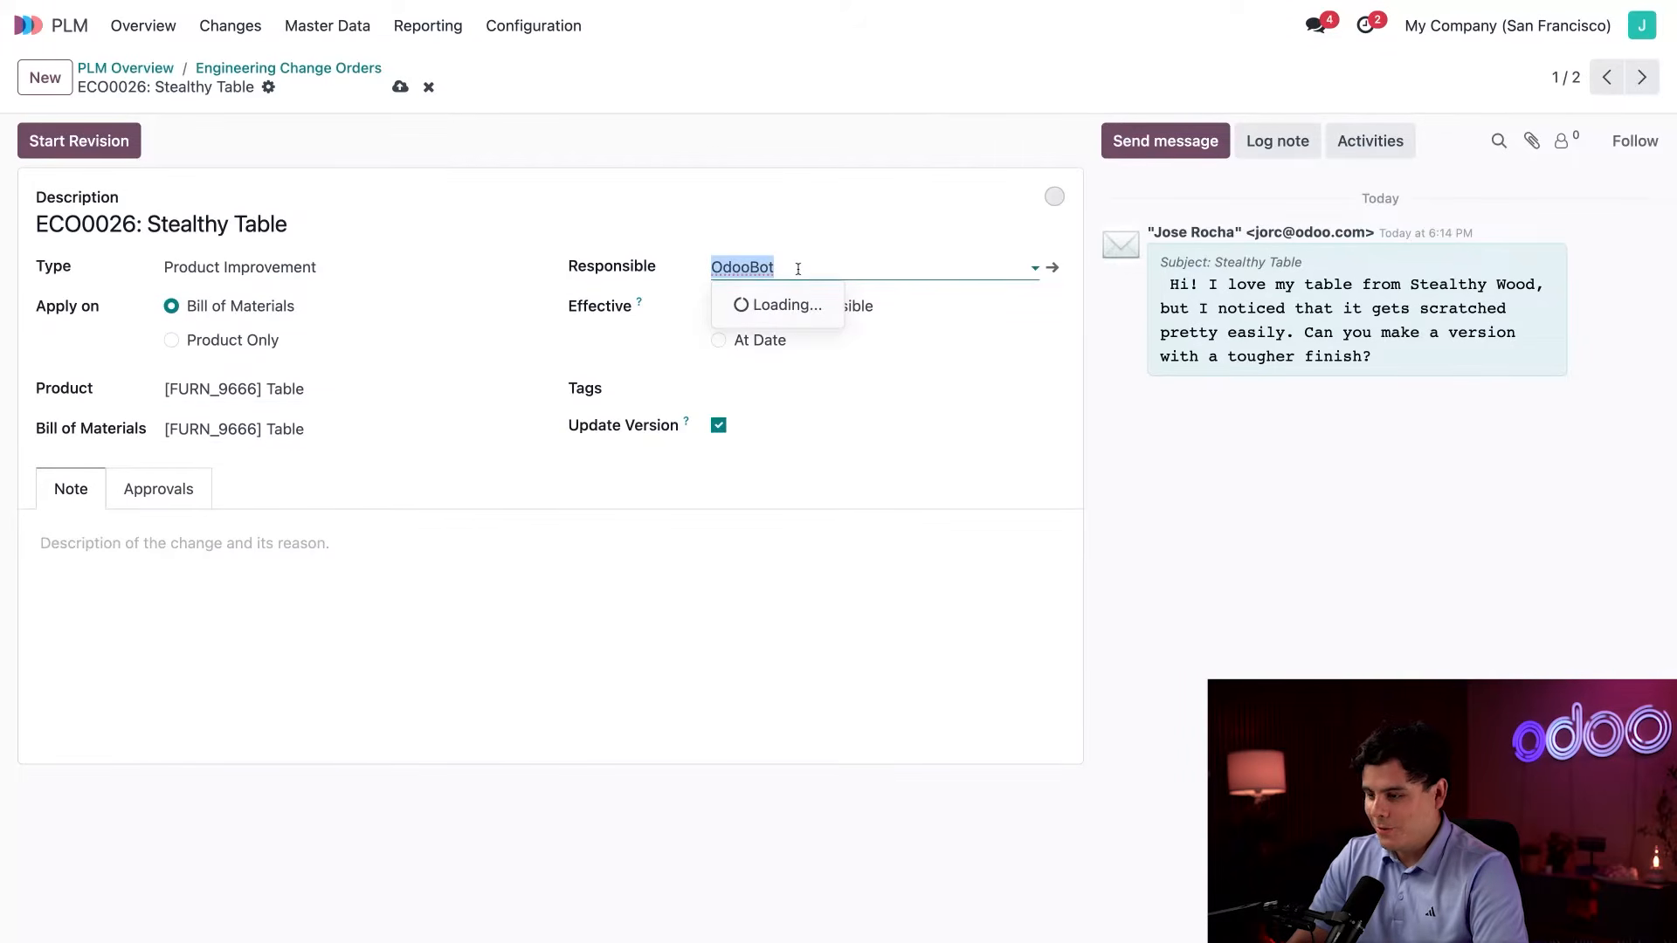
click(785, 306)
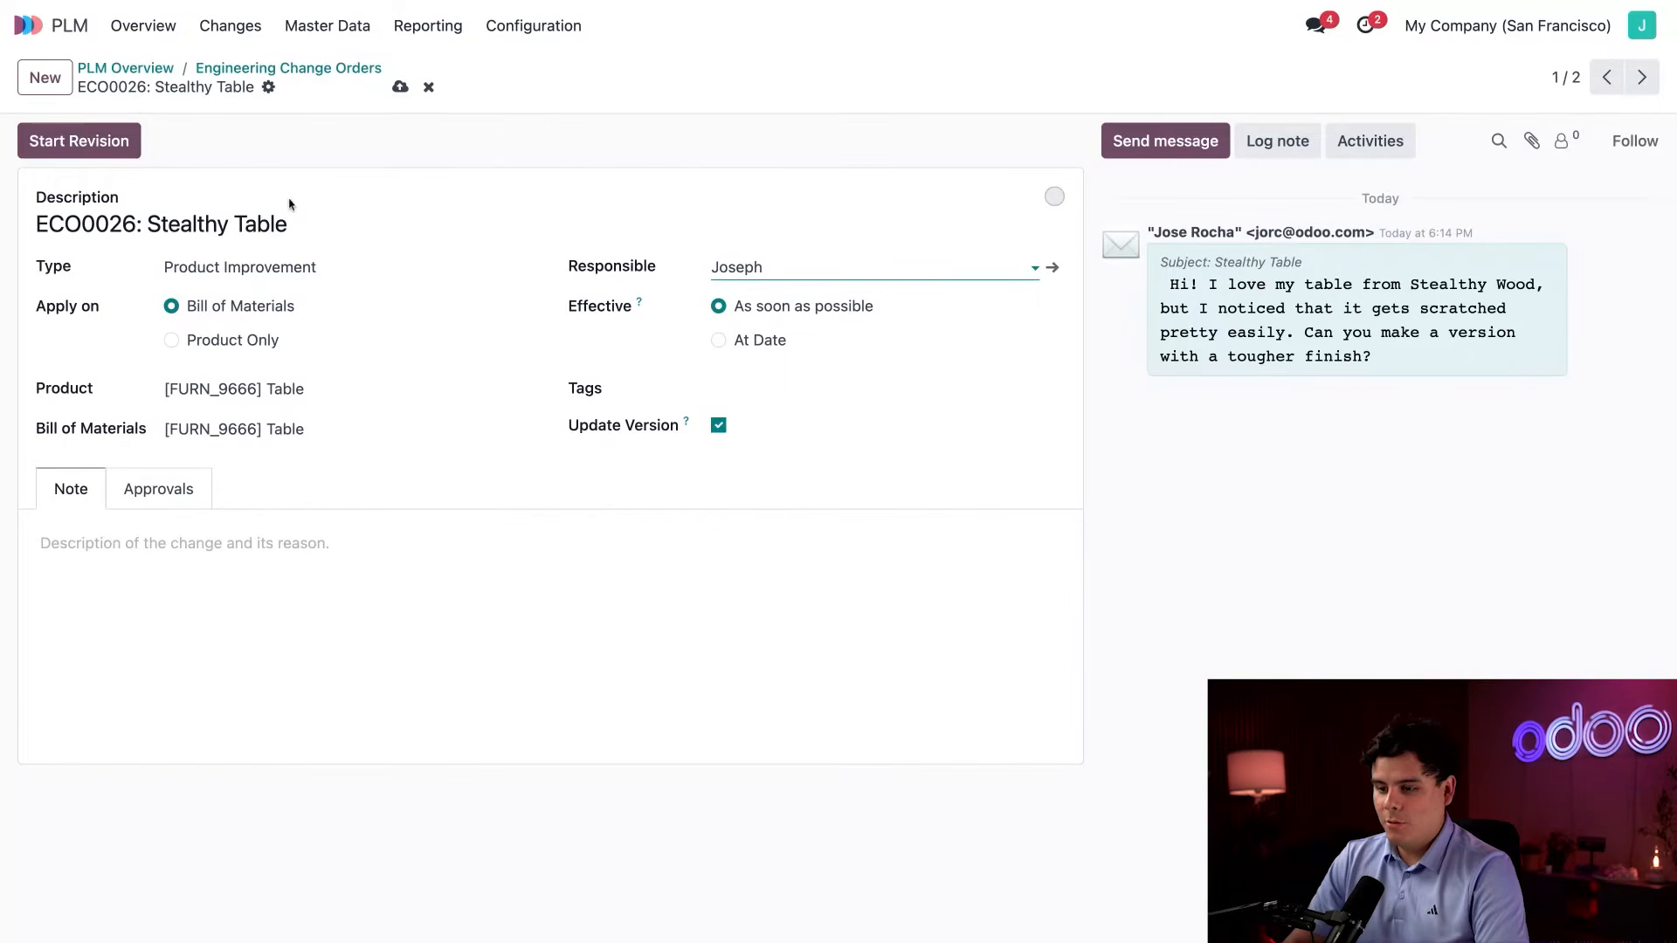
click(77, 142)
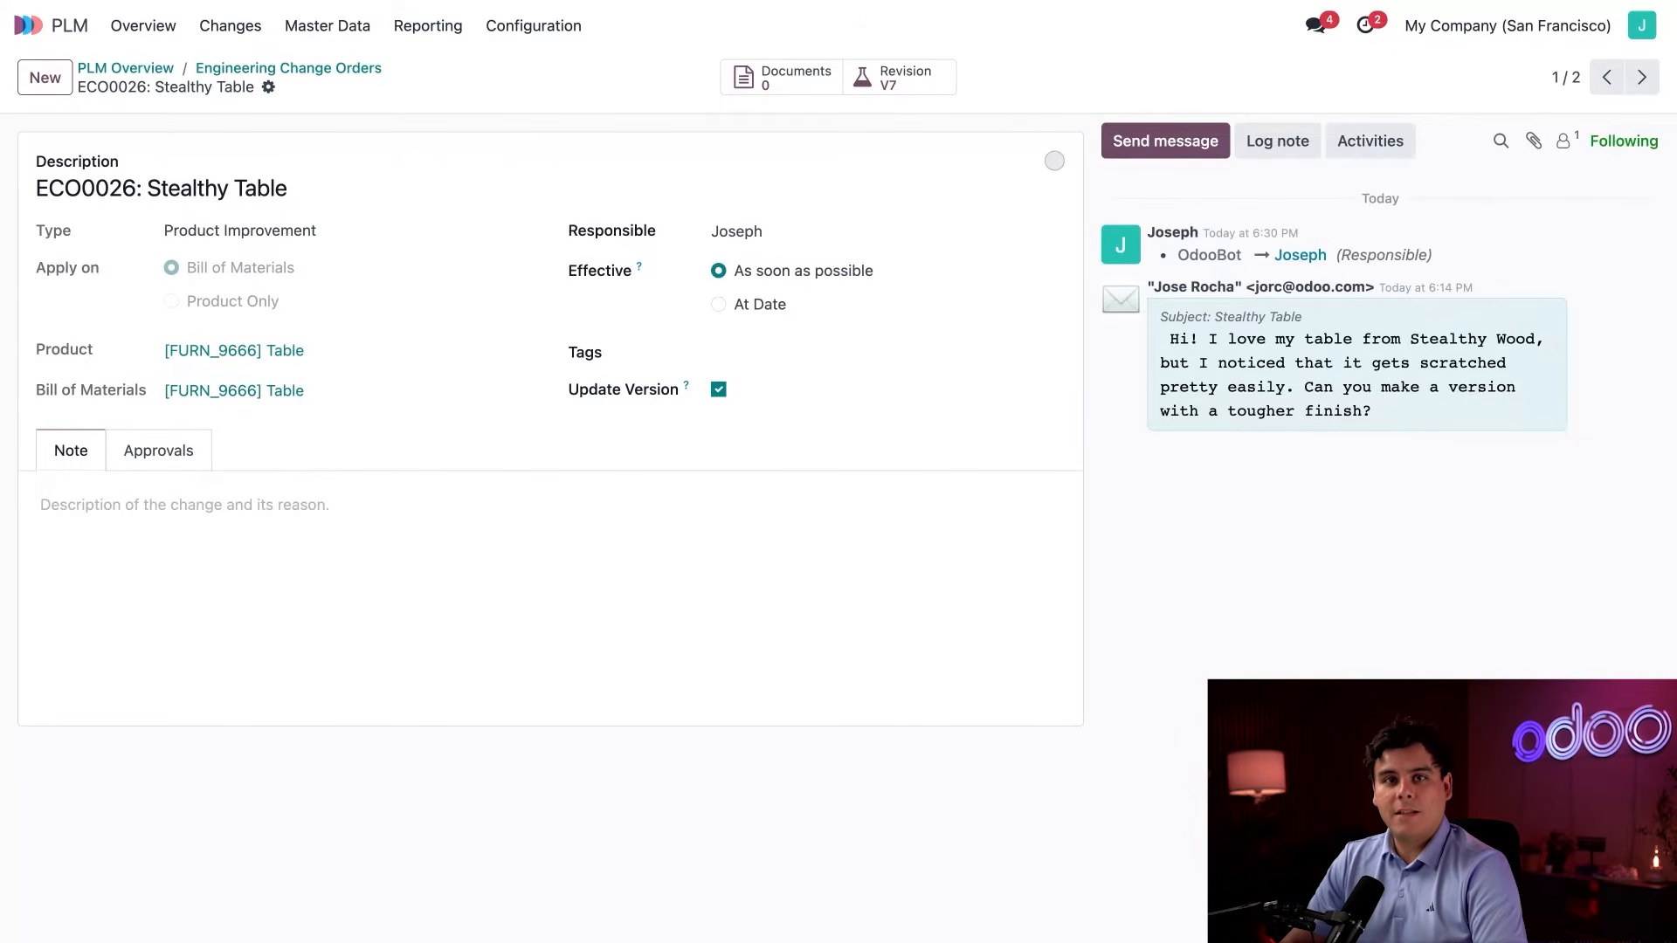
Open the Stealthy Coffee Table? change order in the Uncategorized changes and set its type to New Product Introduction.
click(302, 69)
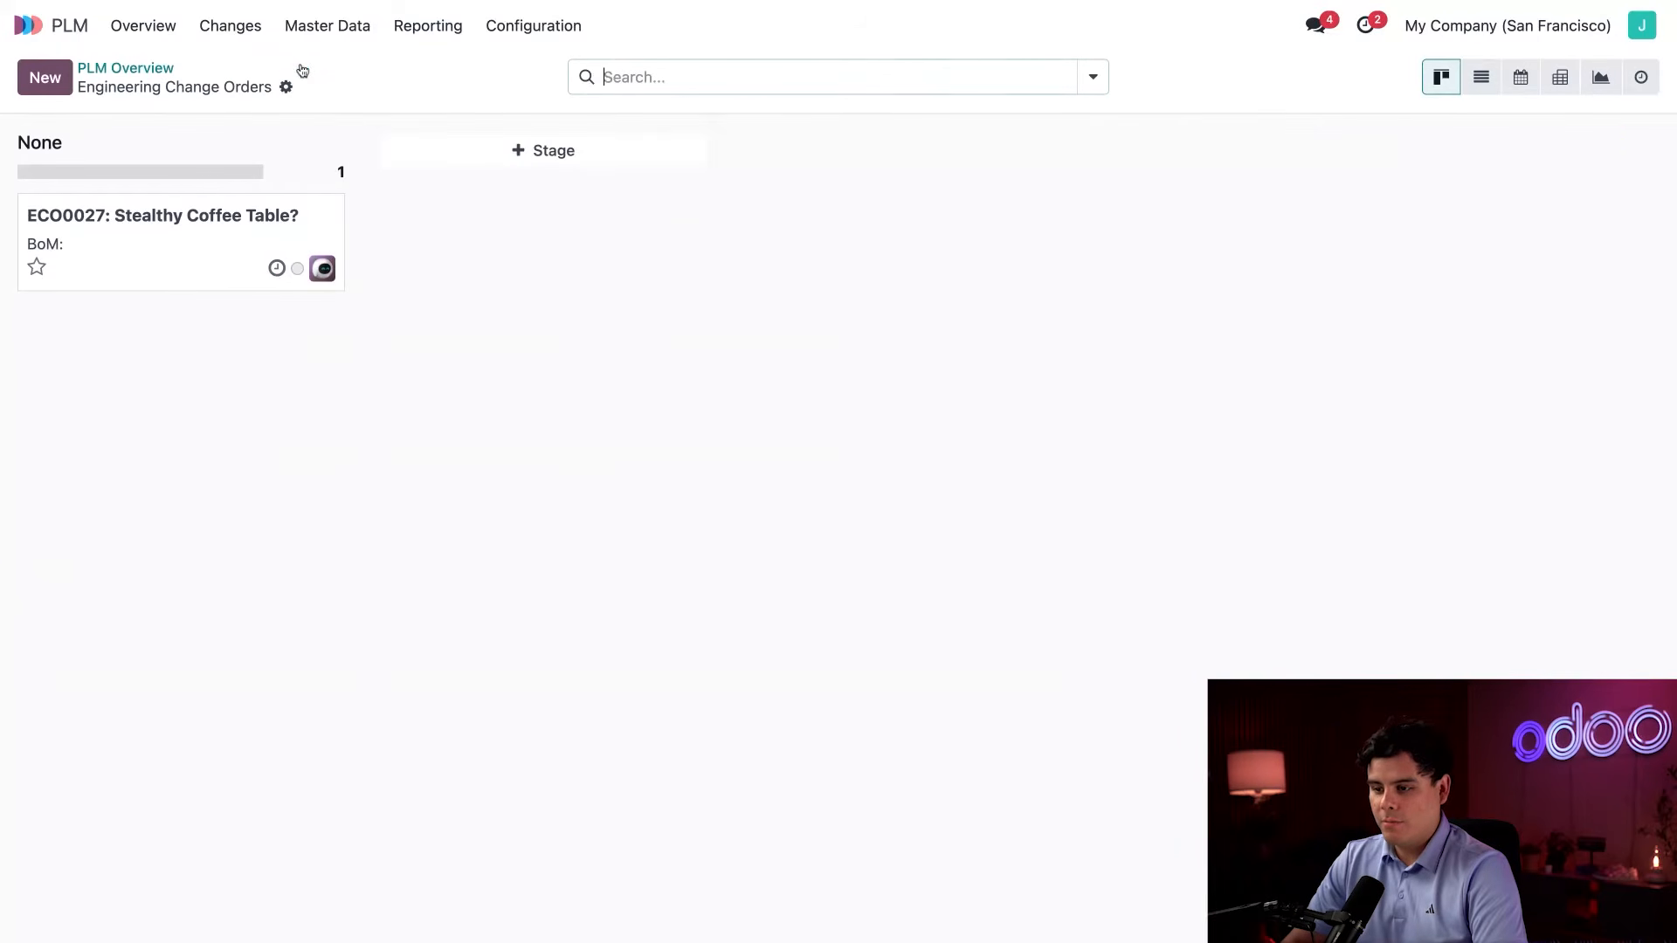
click(180, 261)
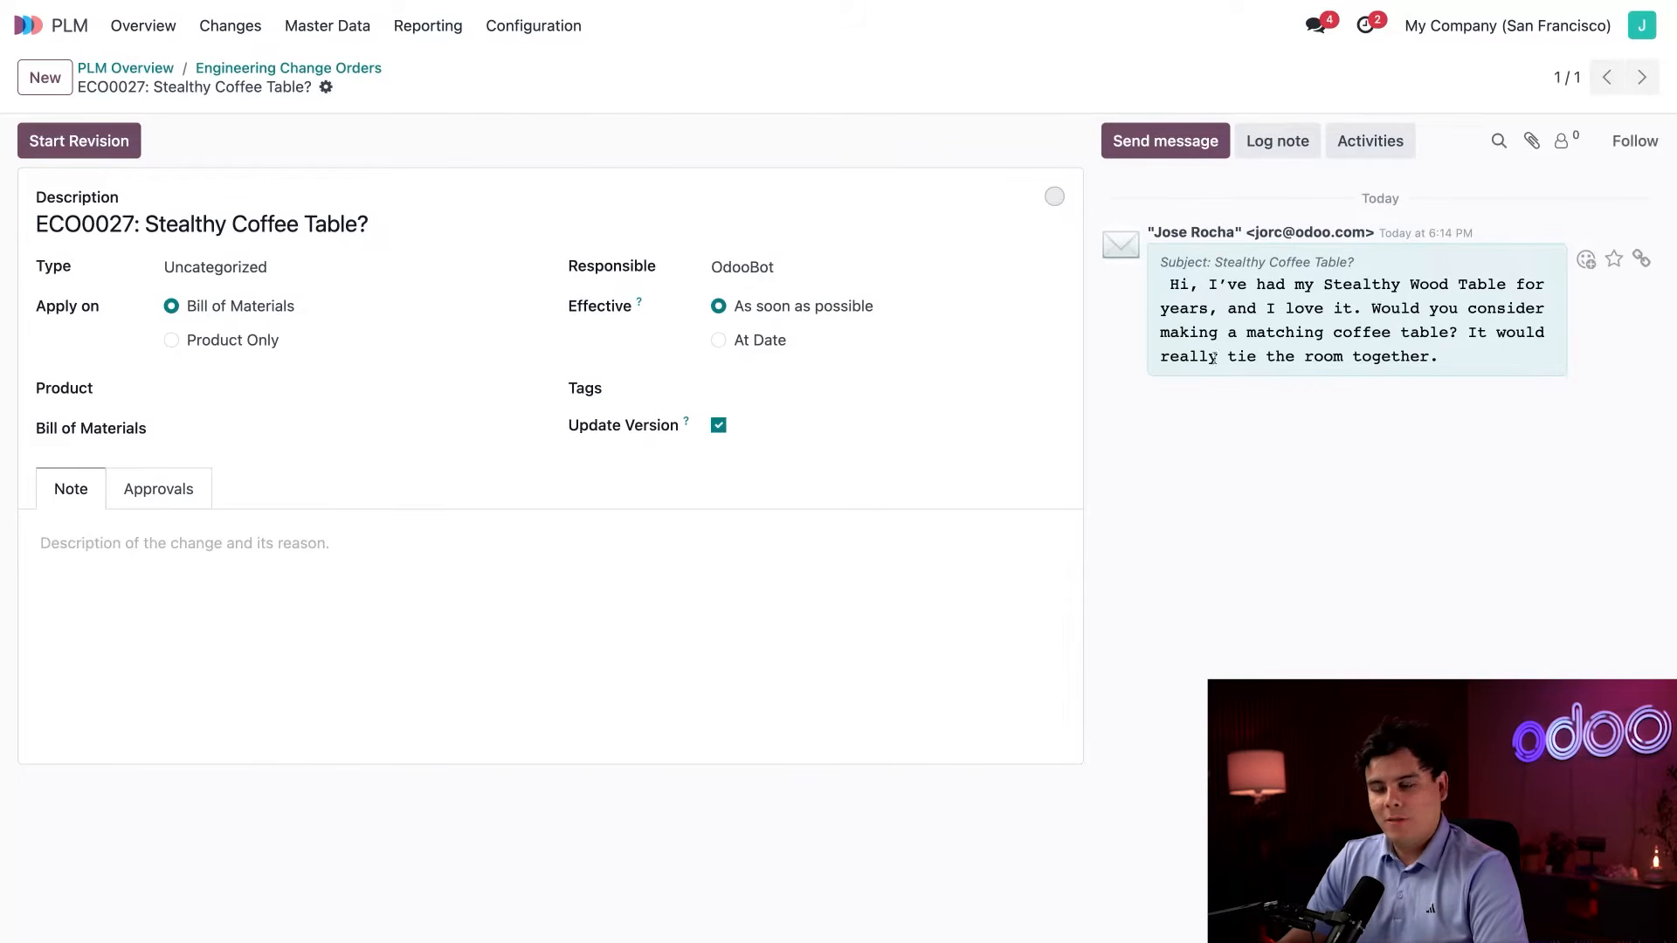
click(342, 270)
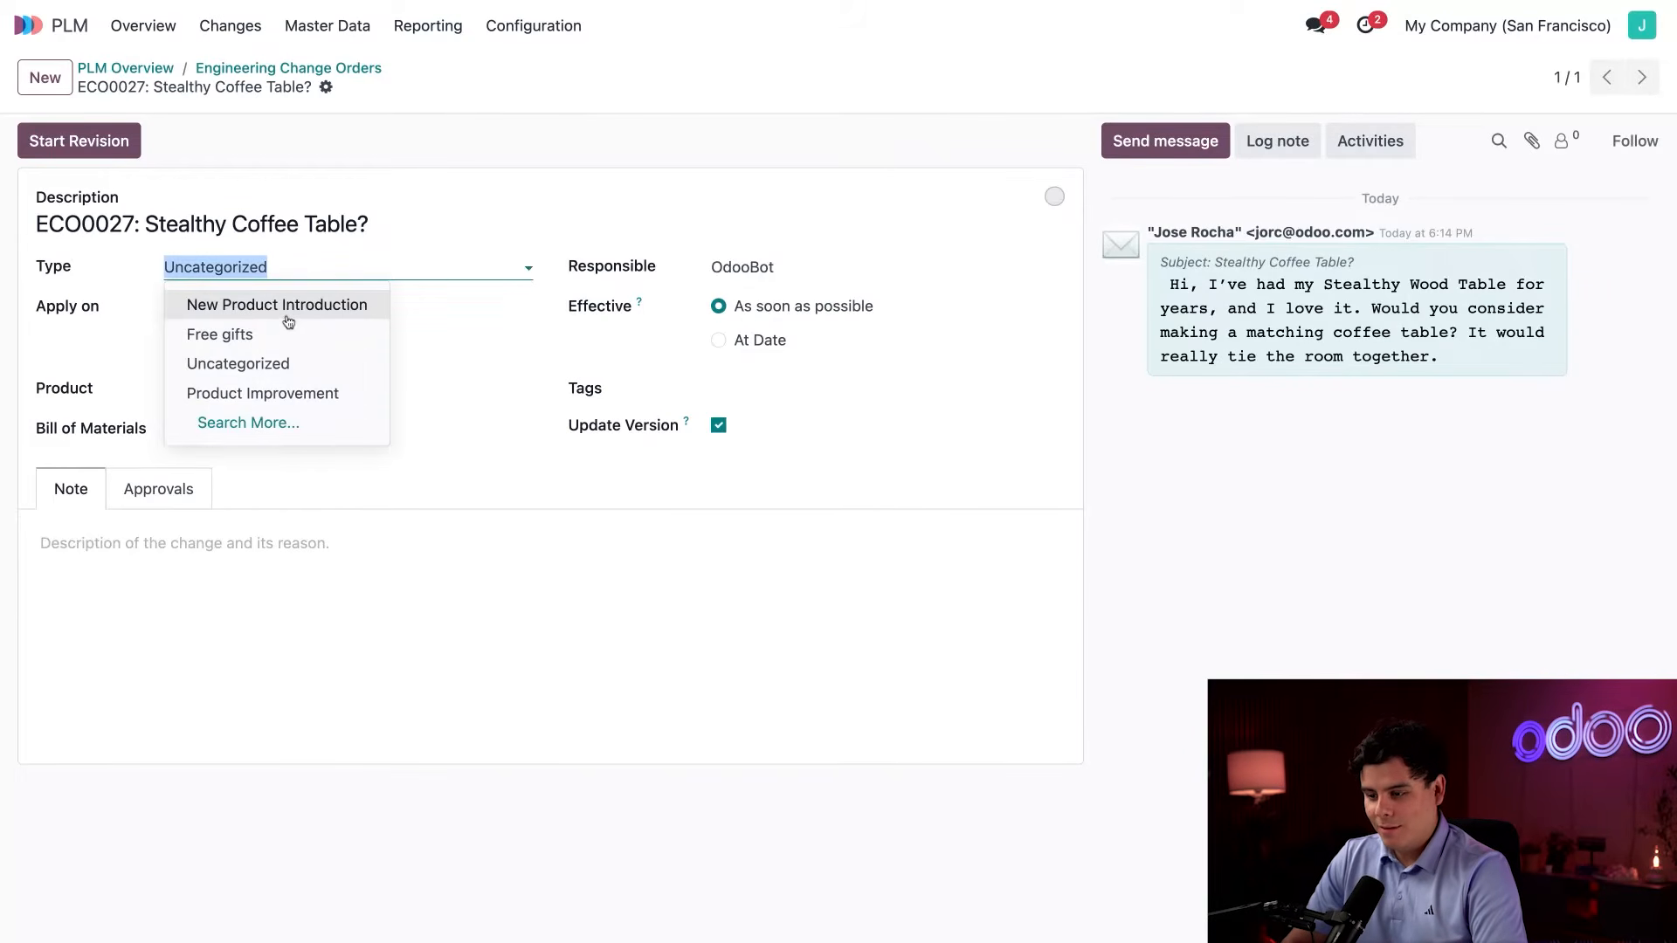
click(295, 306)
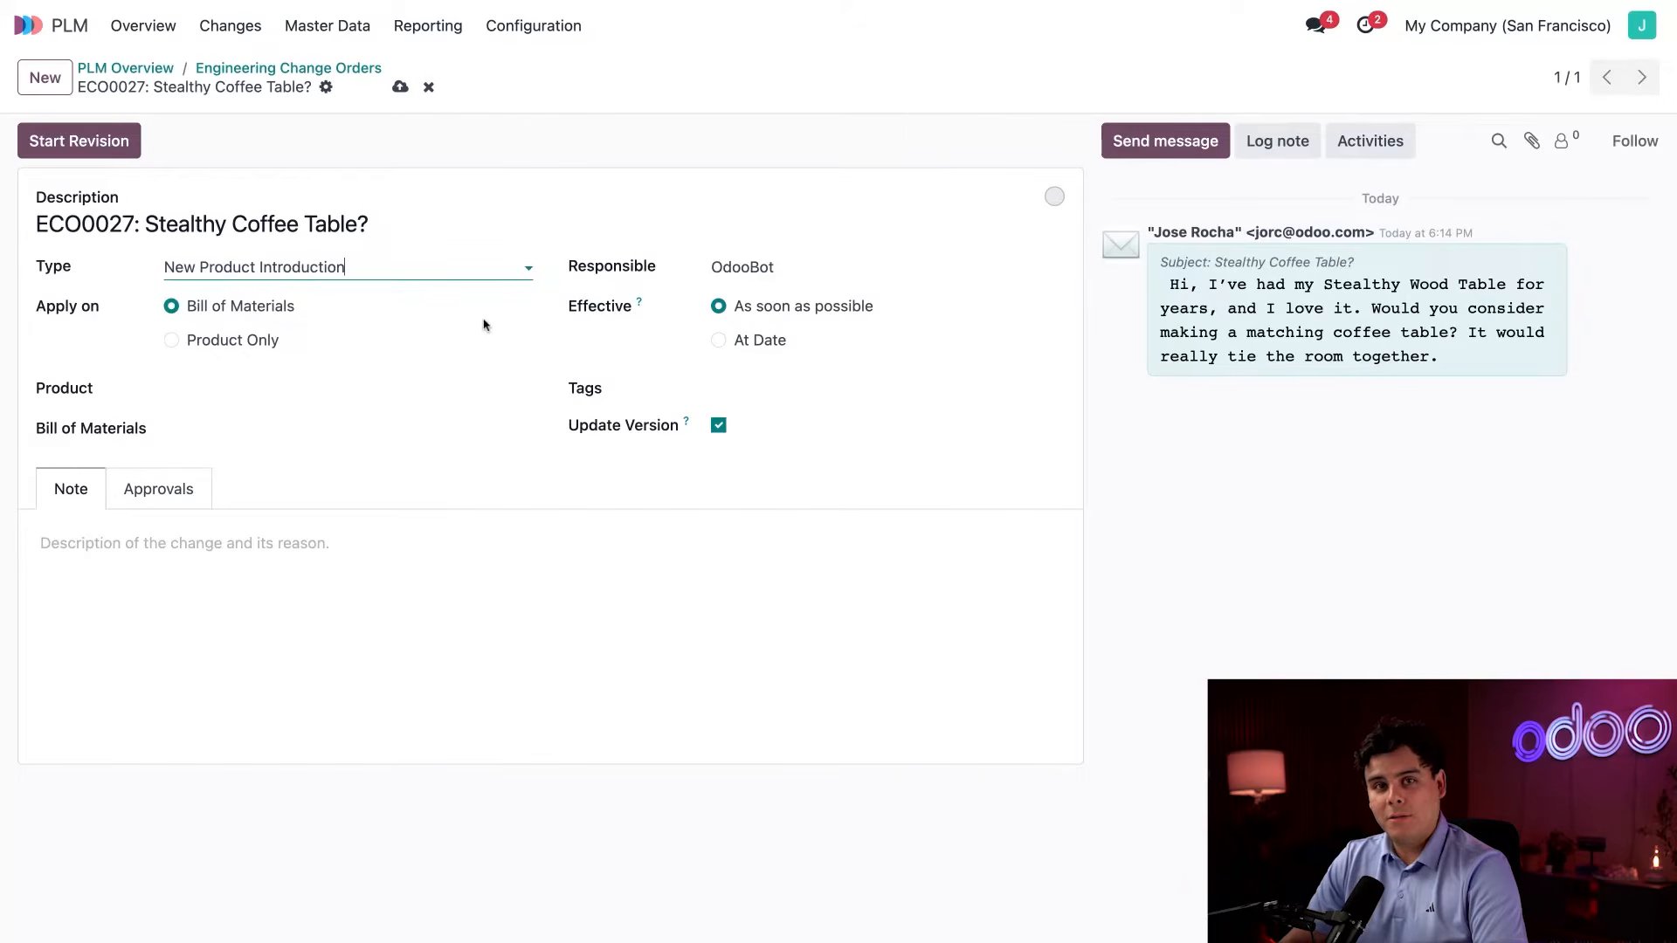
Set Coffee Table as the product of the Stealthy Coffee Table? change order and start its revision.
click(191, 387)
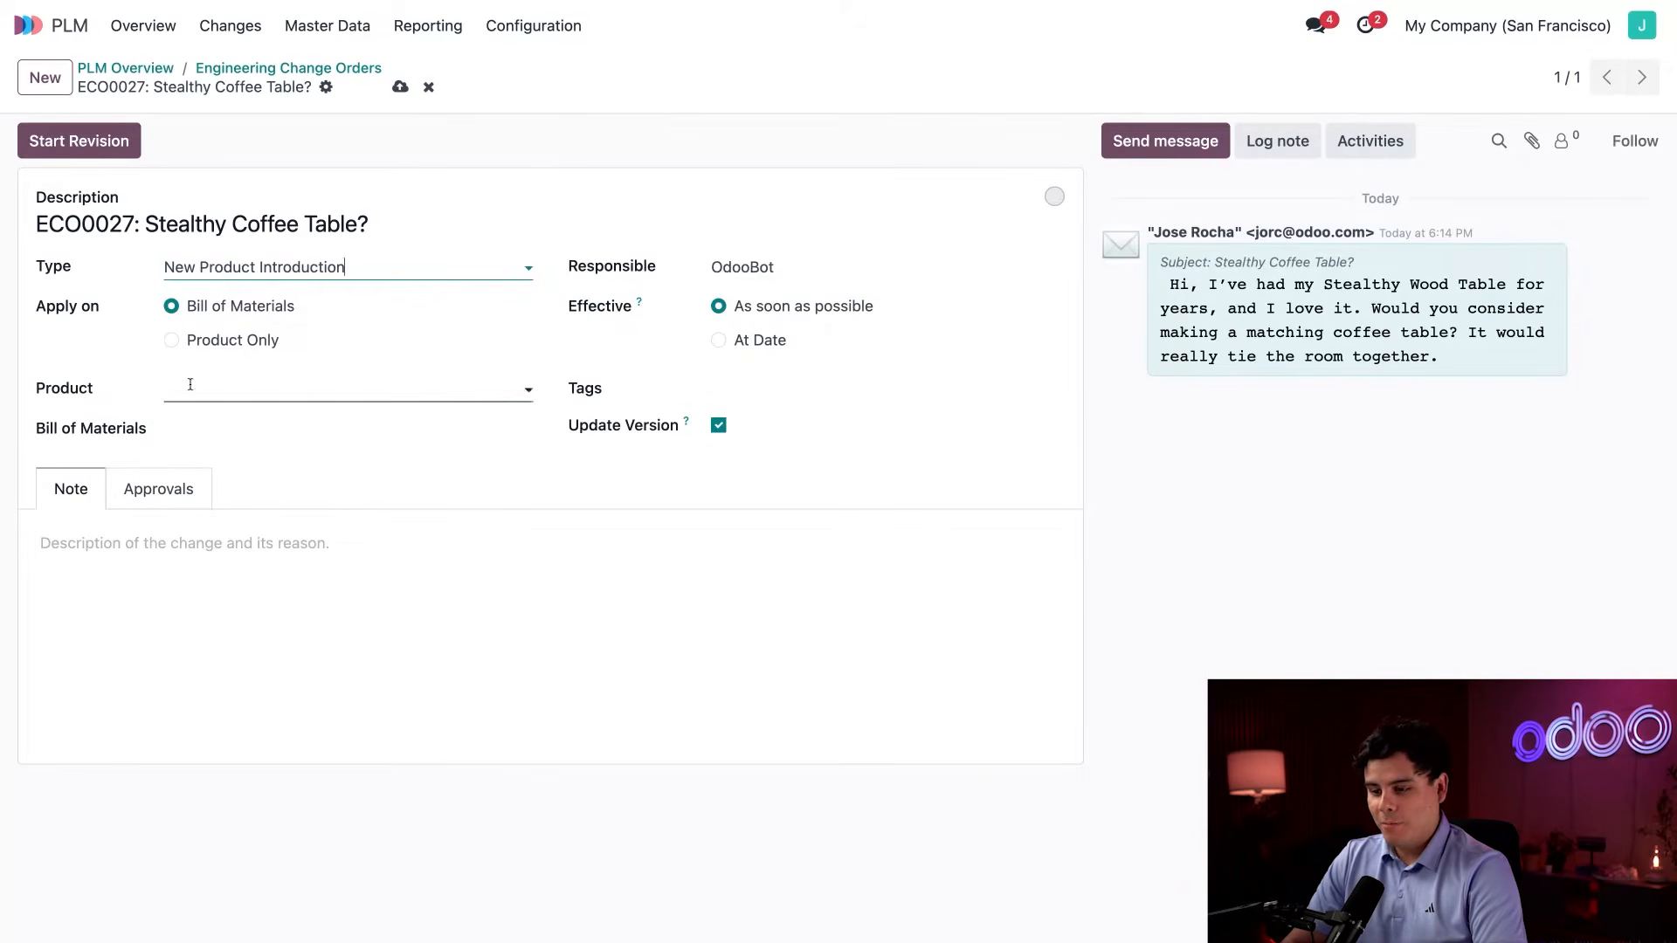
click(214, 428)
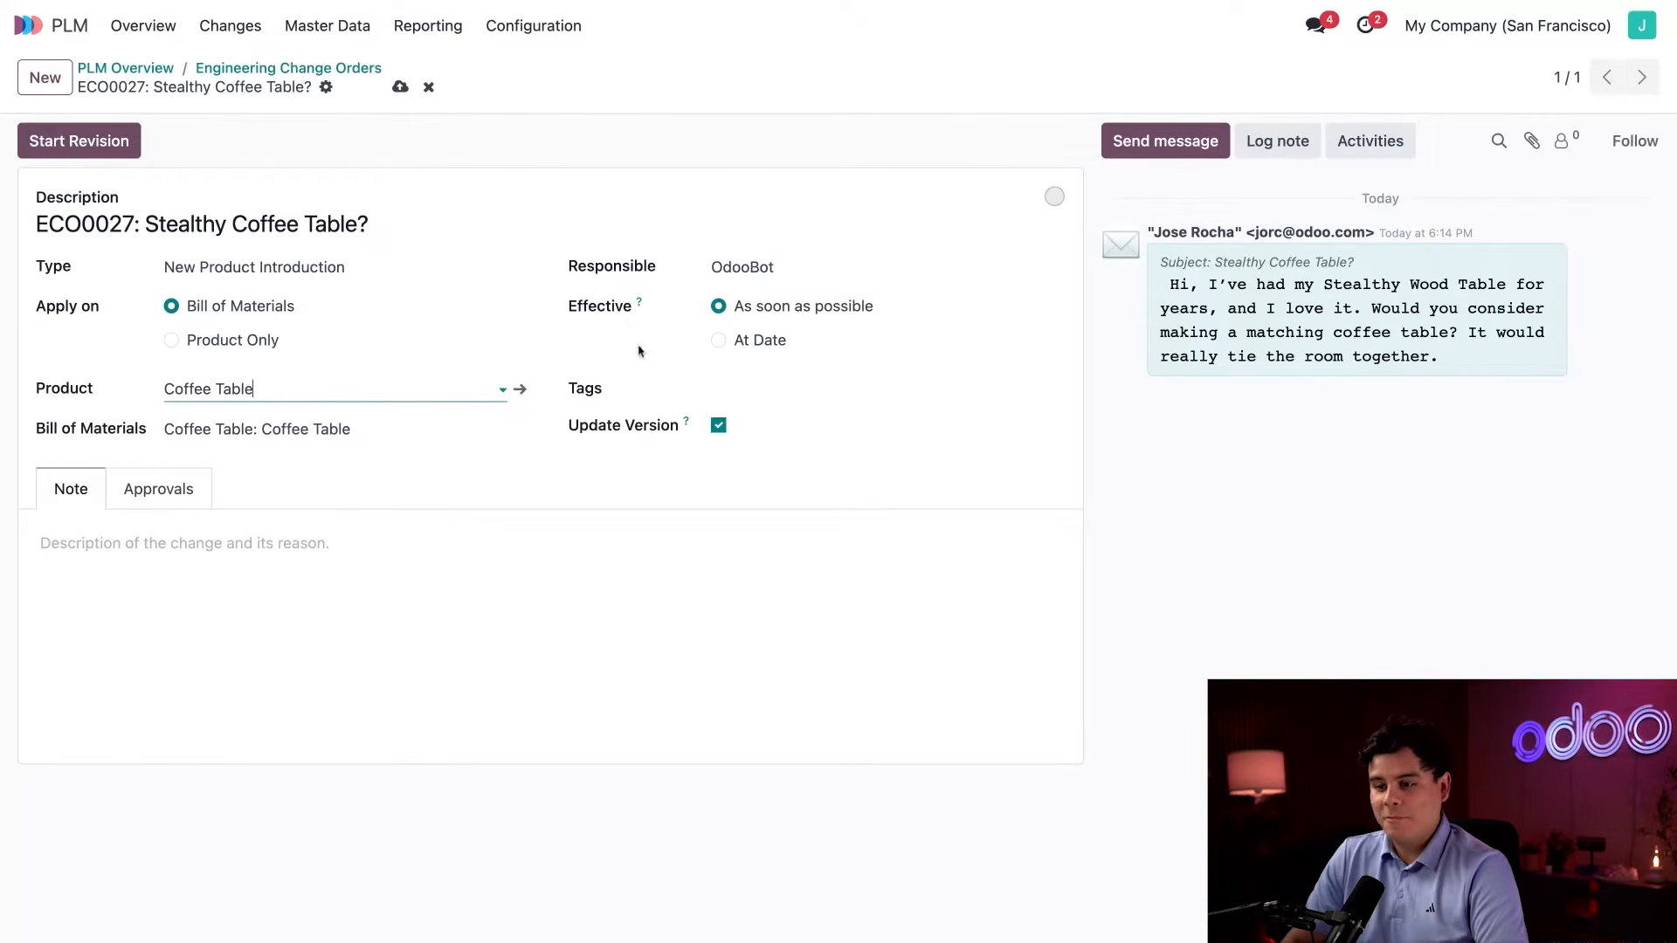
click(79, 141)
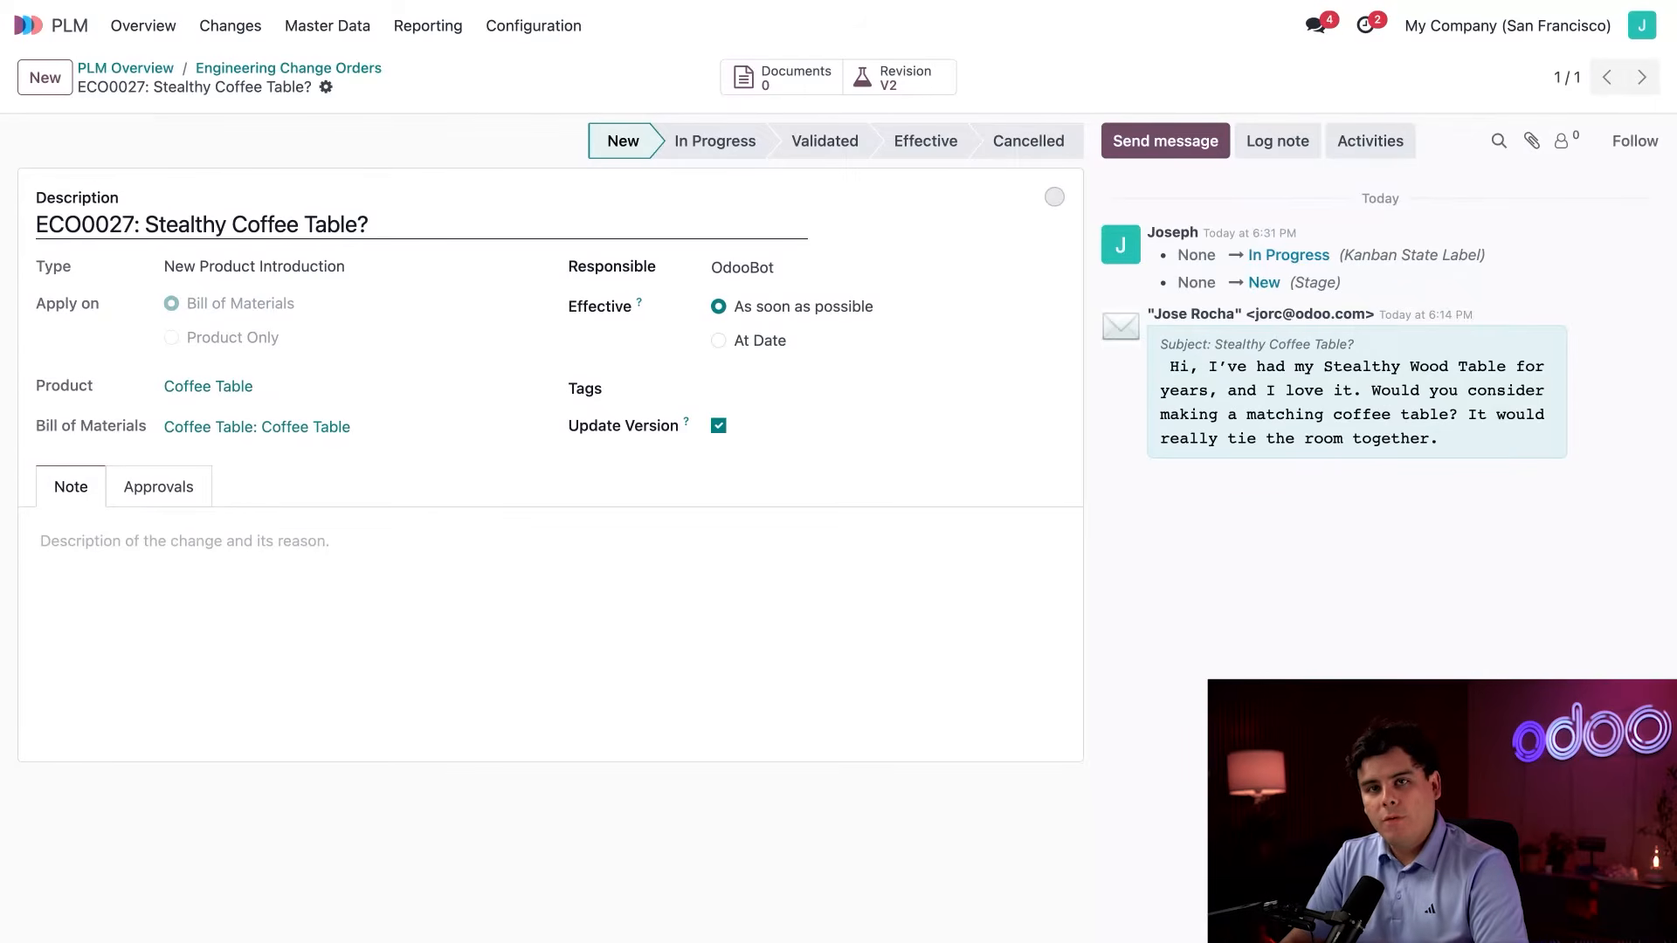
In the New Product Introduction changes, move the Stealthy Coffee Table? order to In Progress and on to Validated.
click(156, 27)
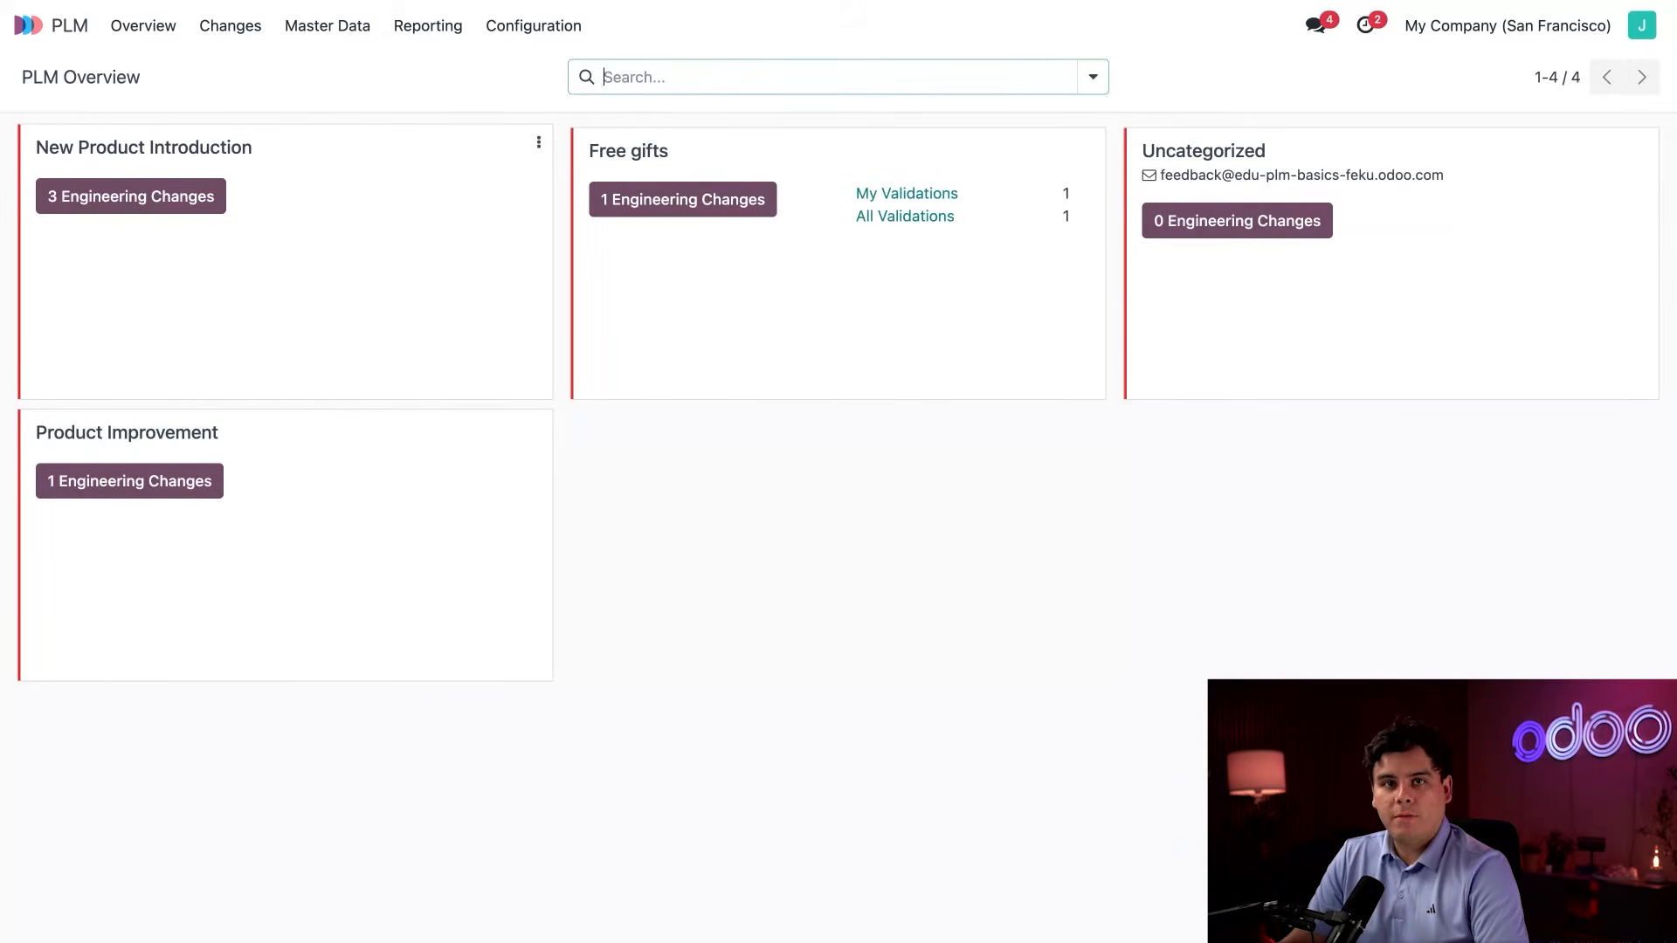
click(187, 200)
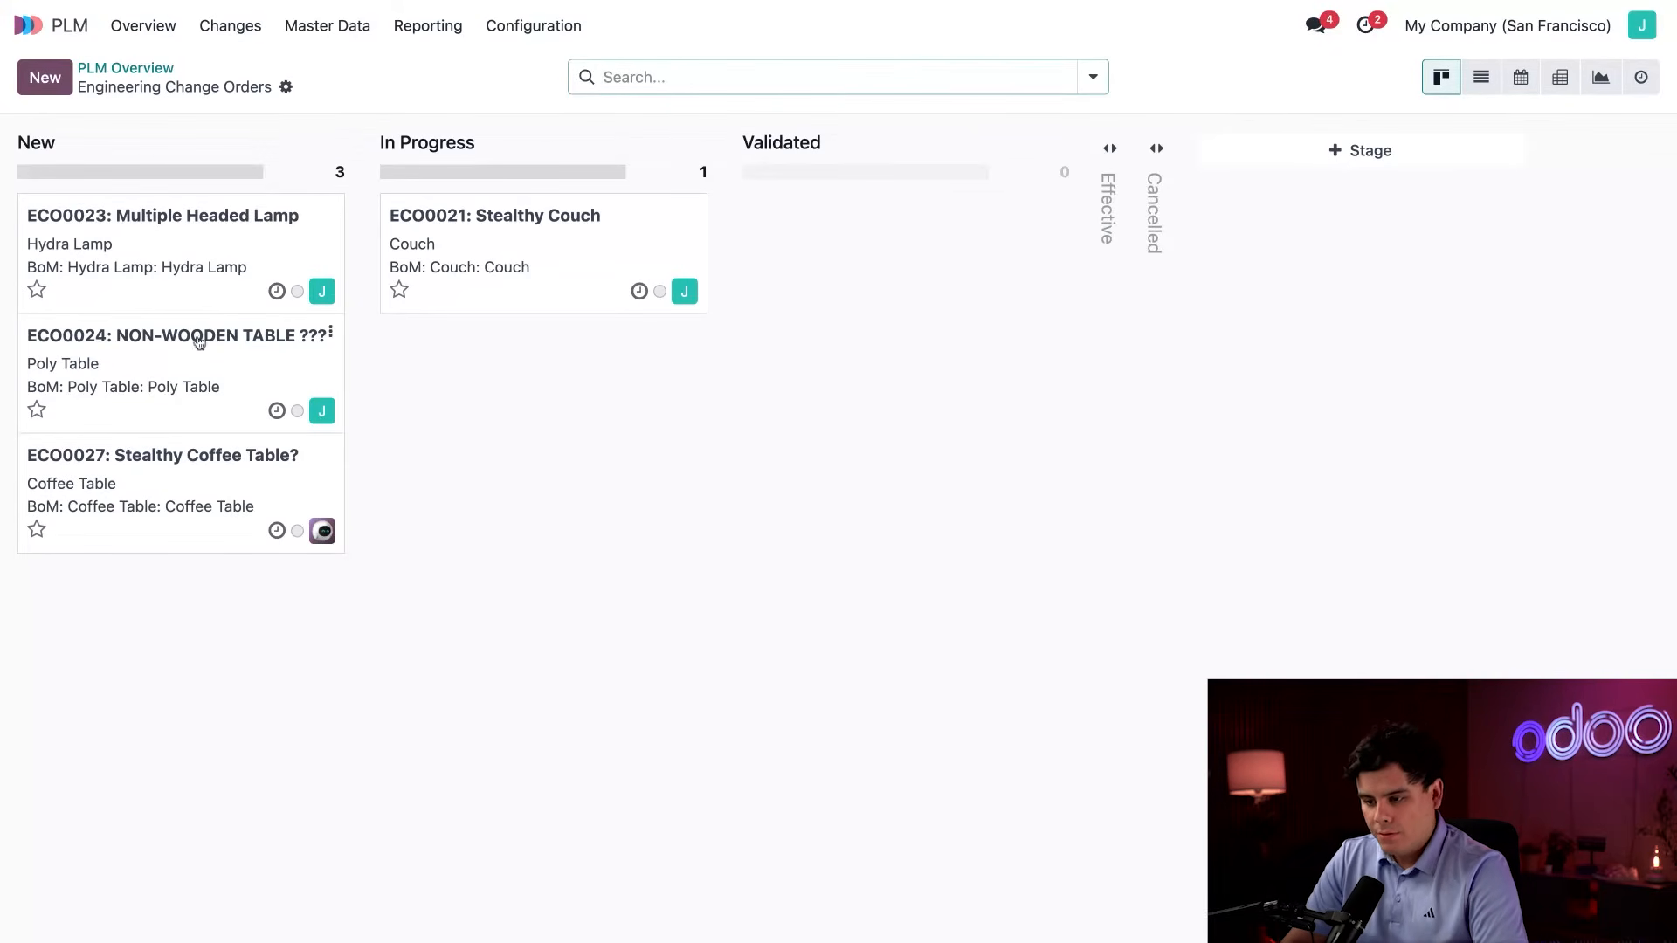
drag(192, 471, 534, 472)
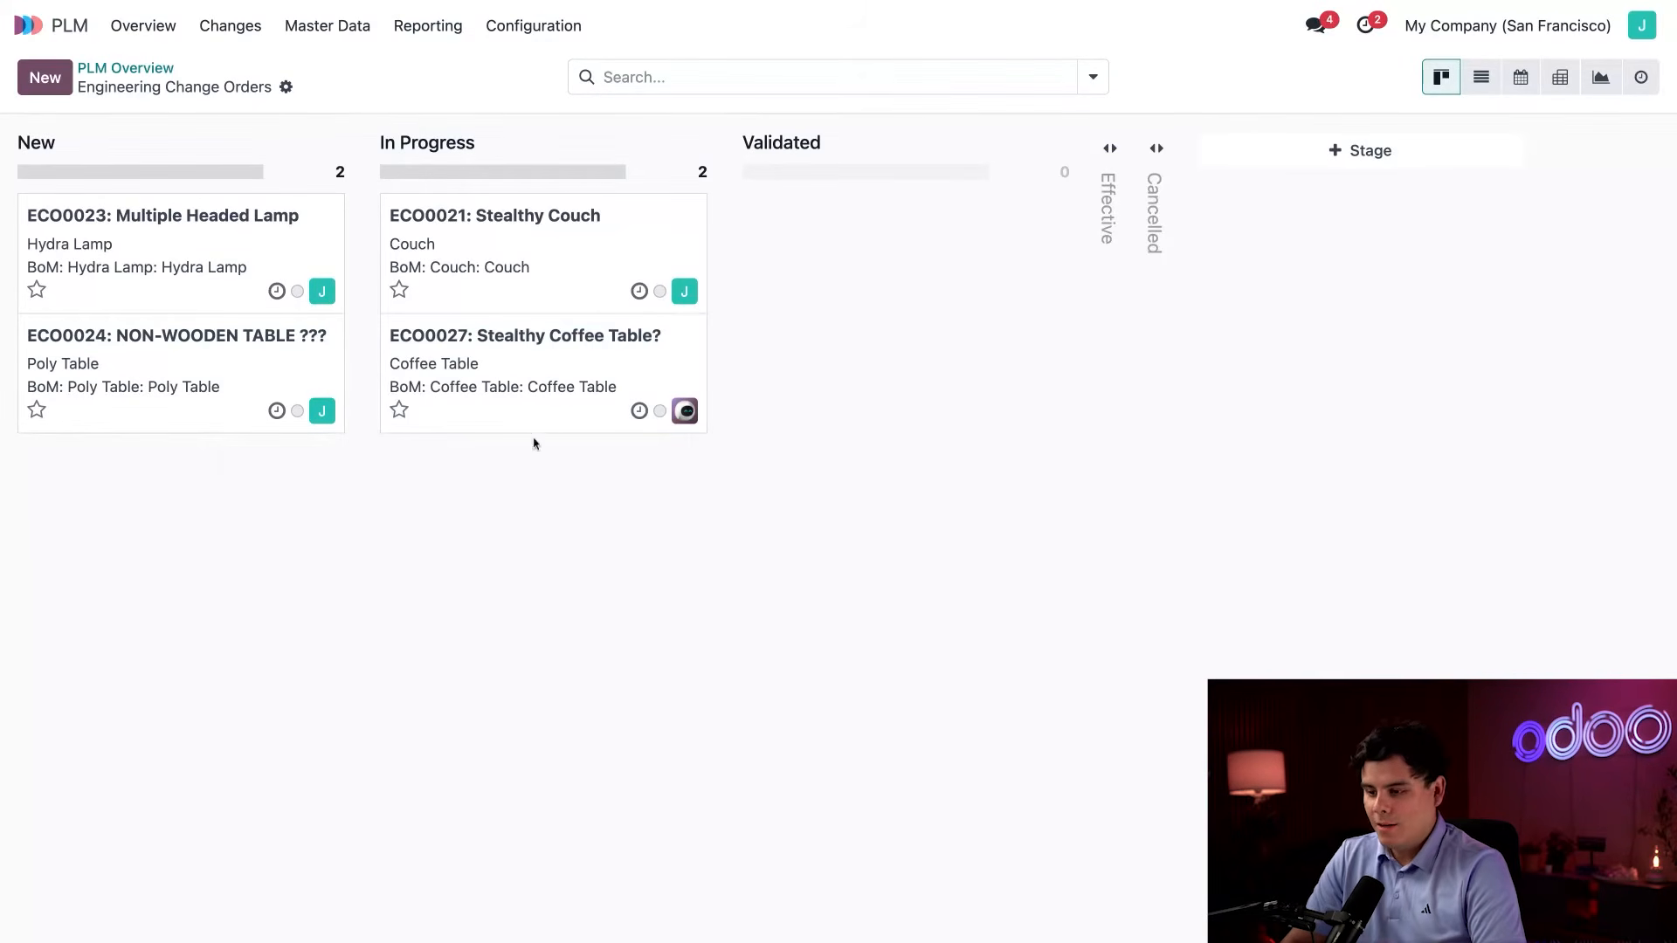
drag(551, 378, 873, 367)
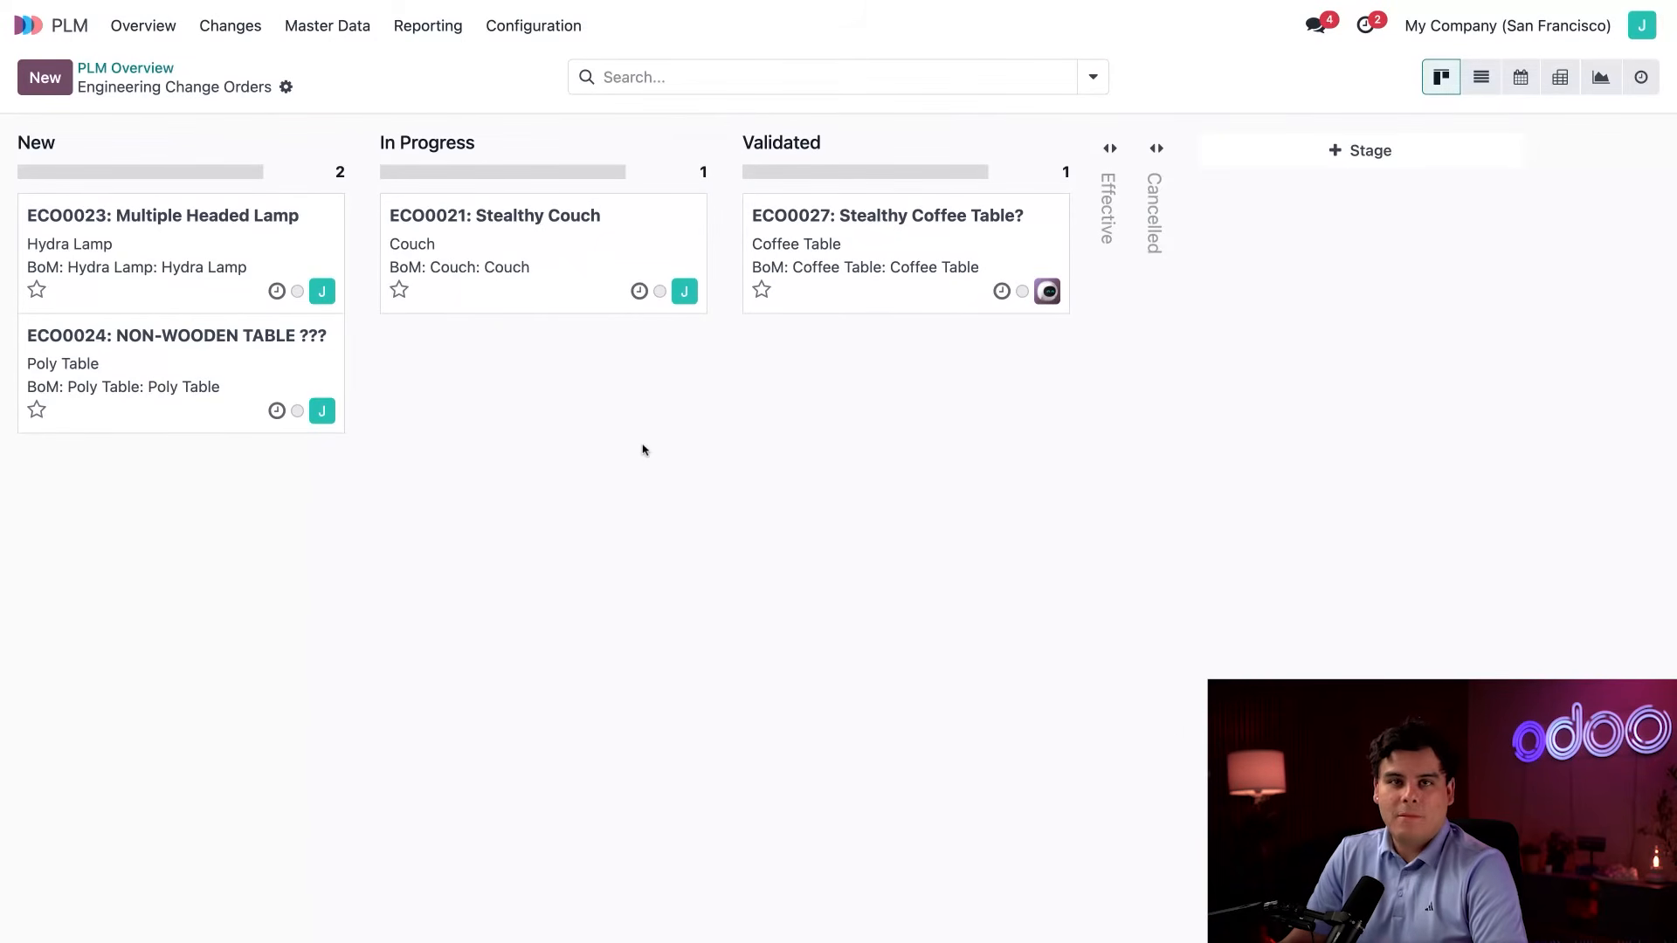
Add a stage named Research to the Product Improvement engineering change orders.
click(163, 70)
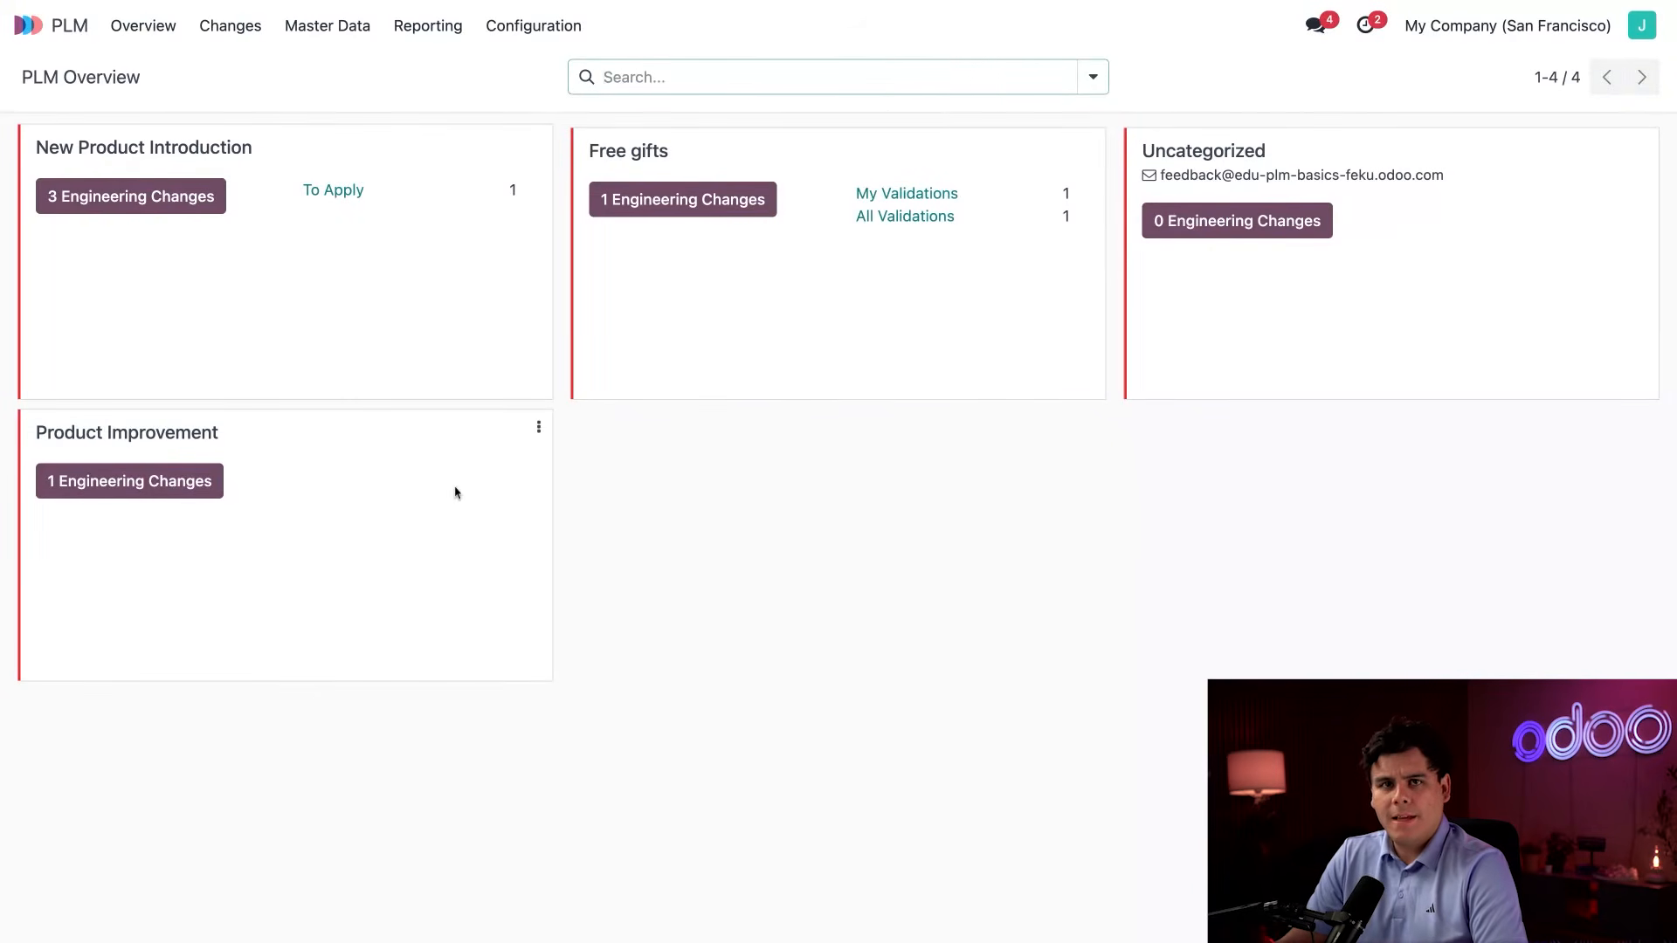
click(196, 479)
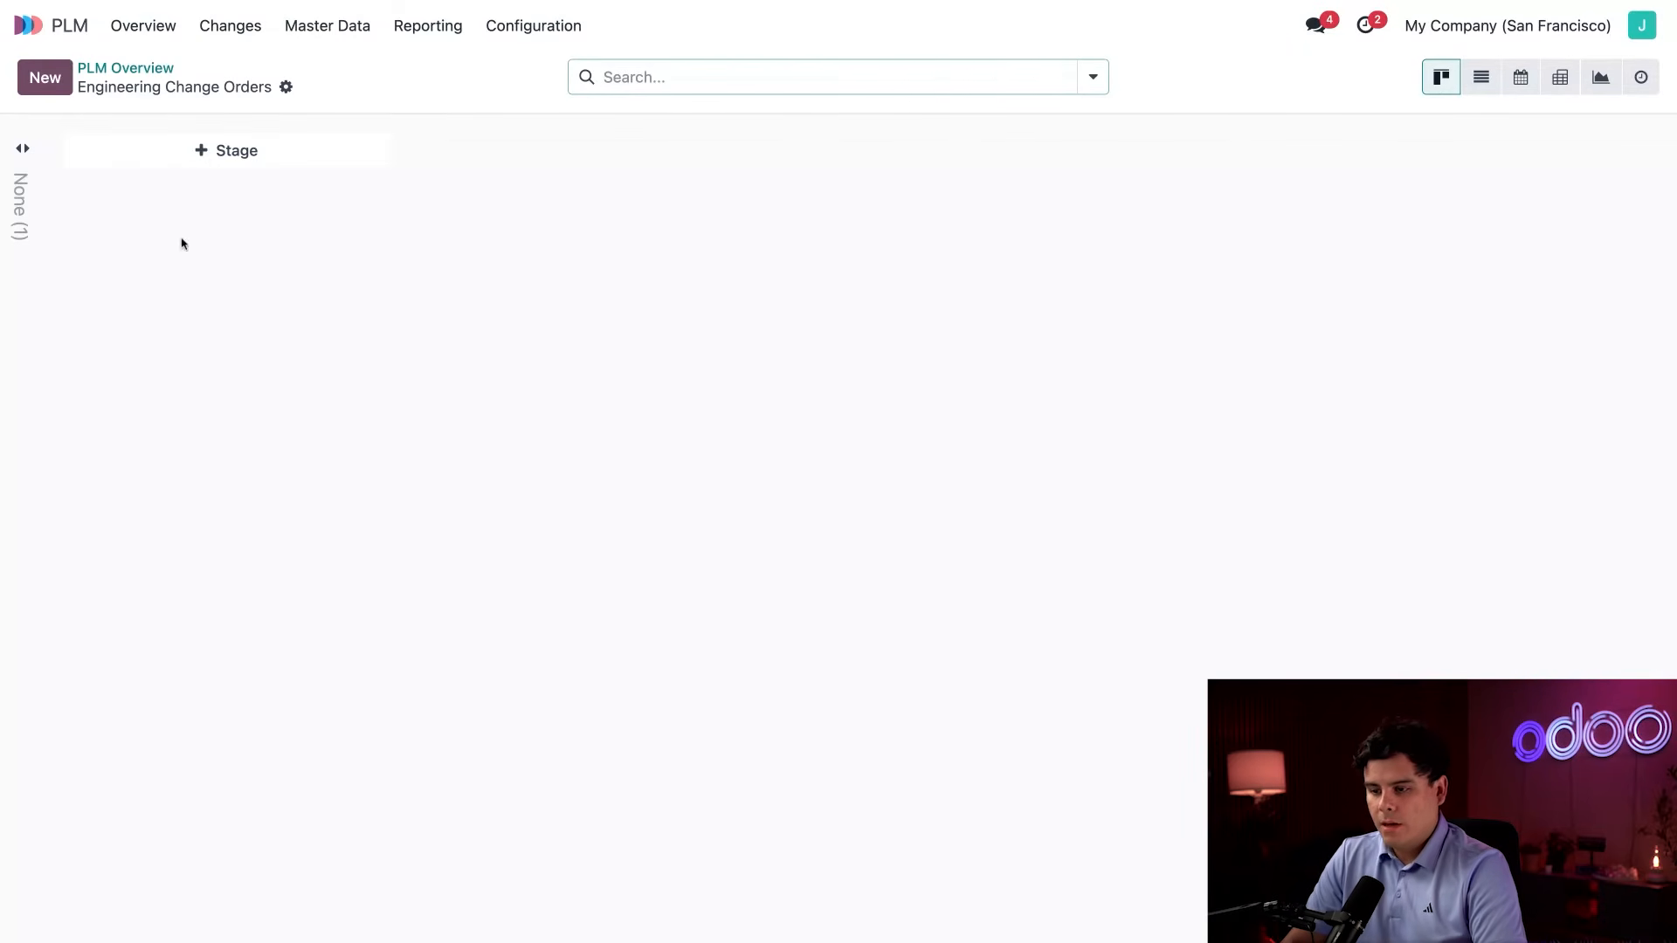
click(213, 158)
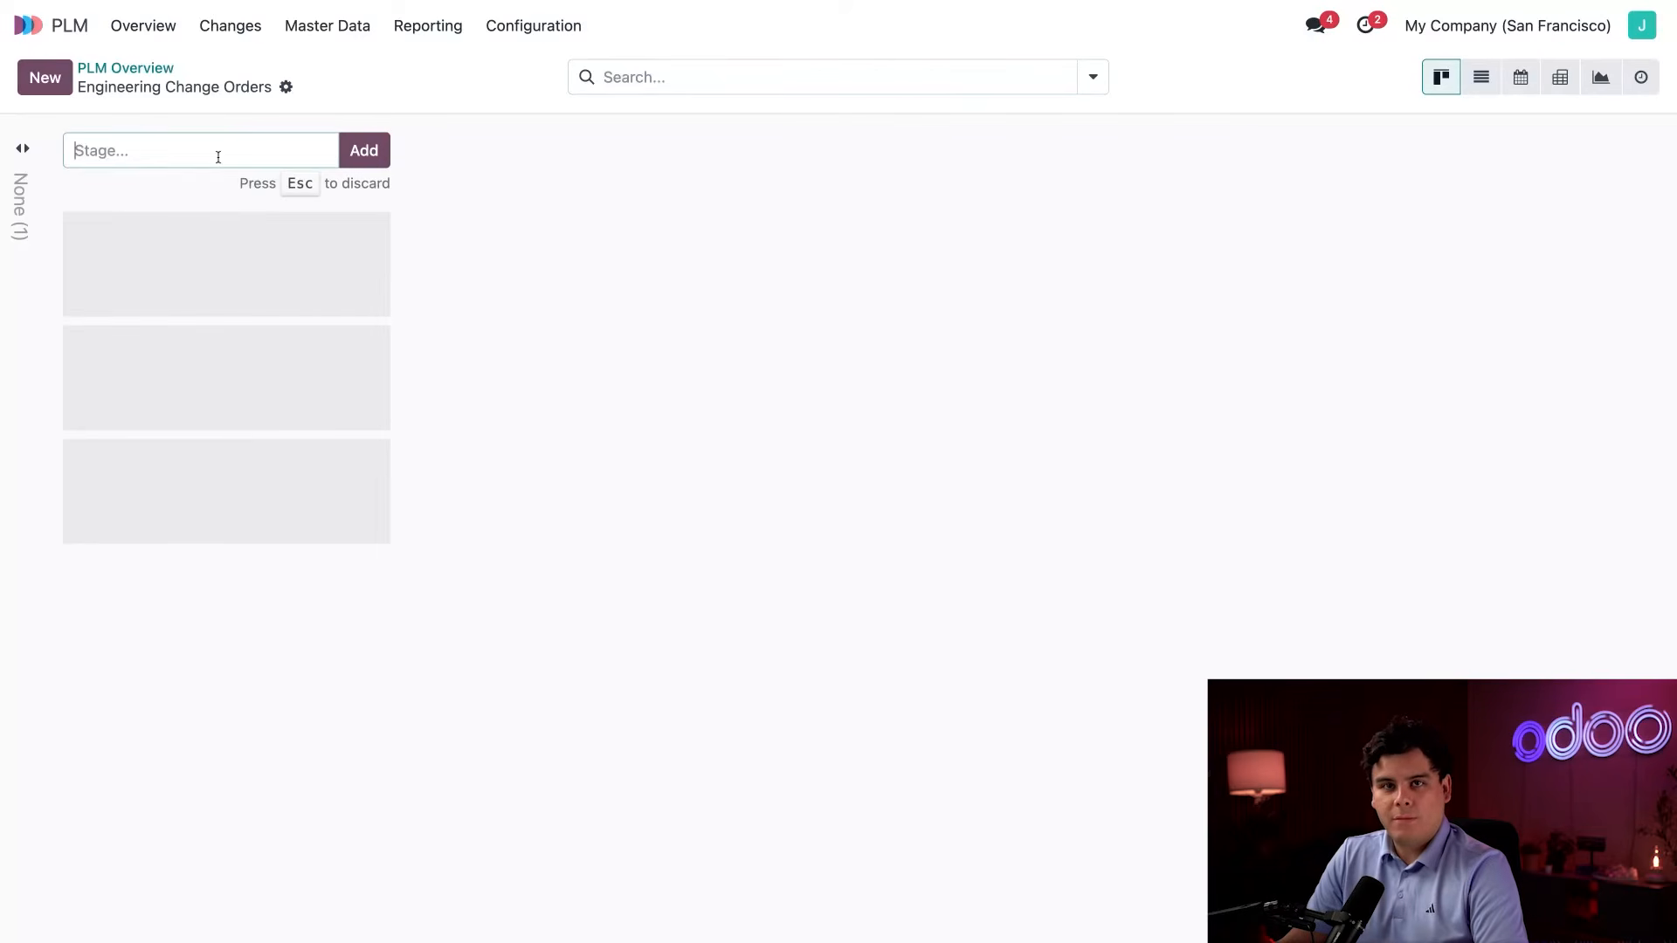
text(Researc)
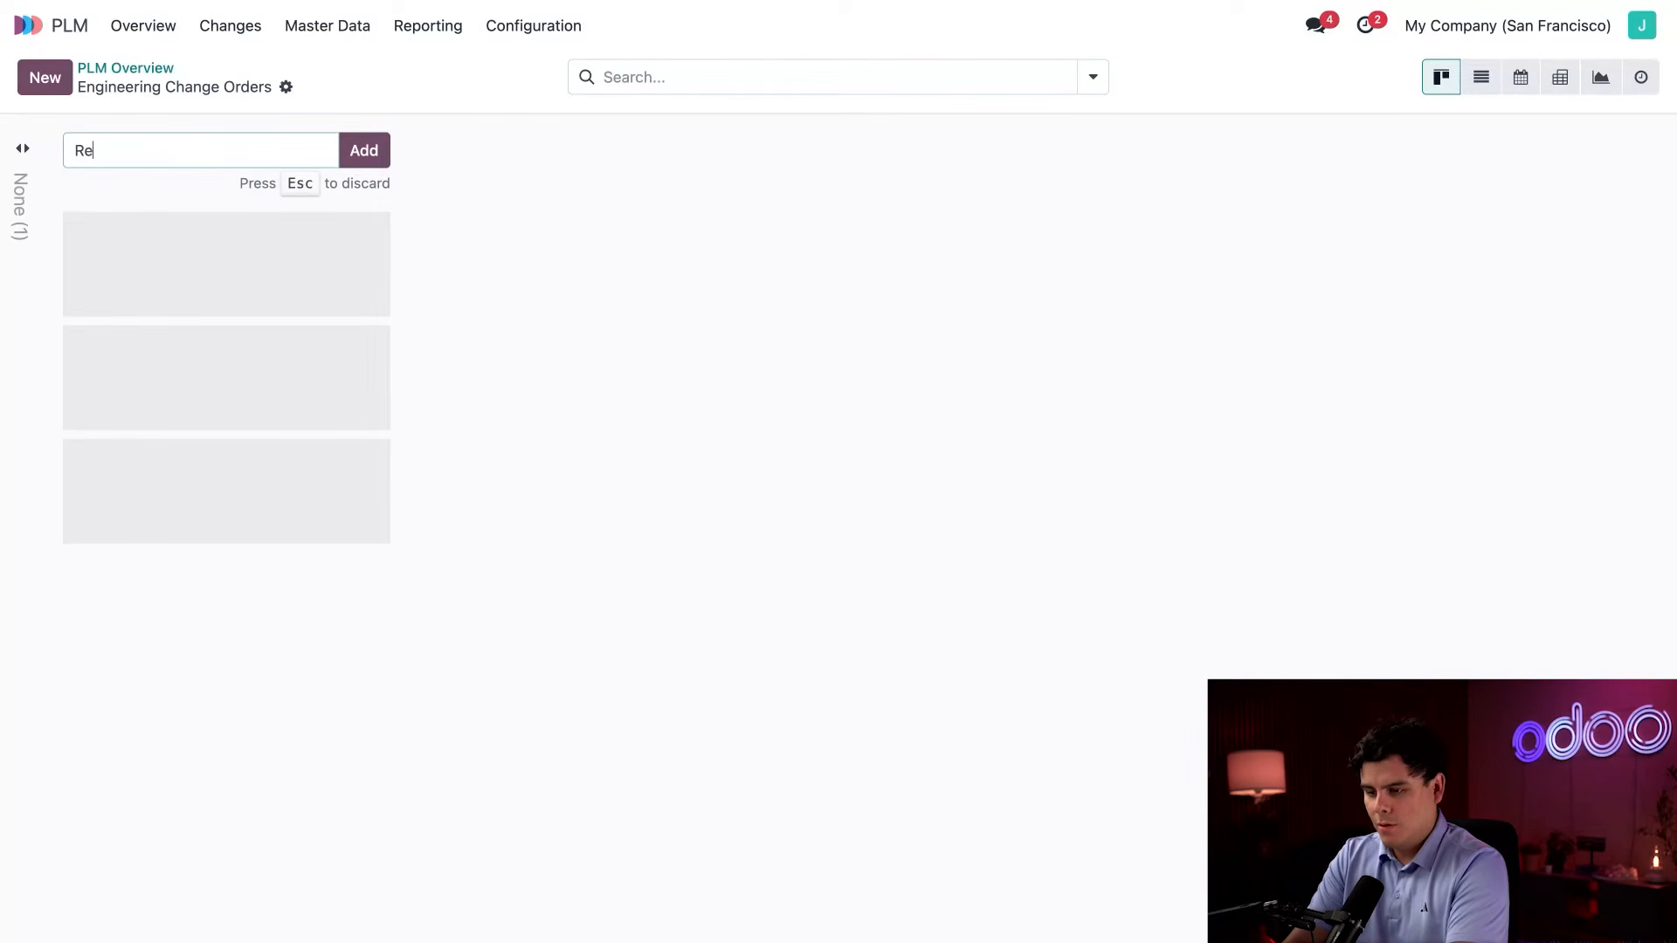
text(h)
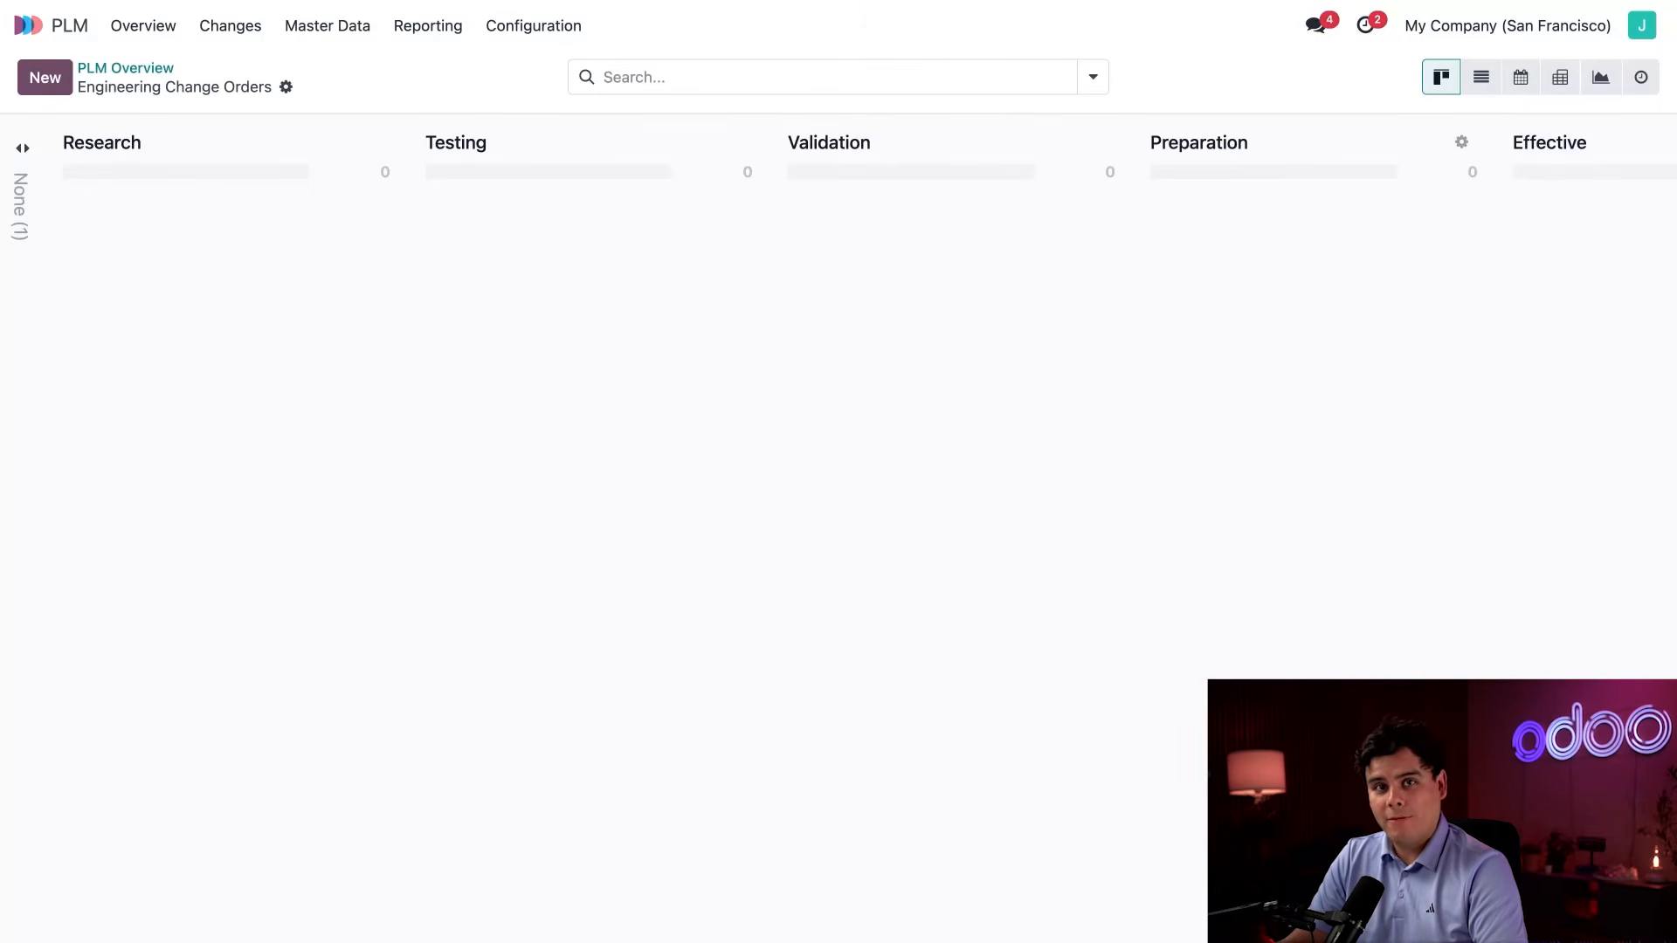
scroll(838, 524, right, 5)
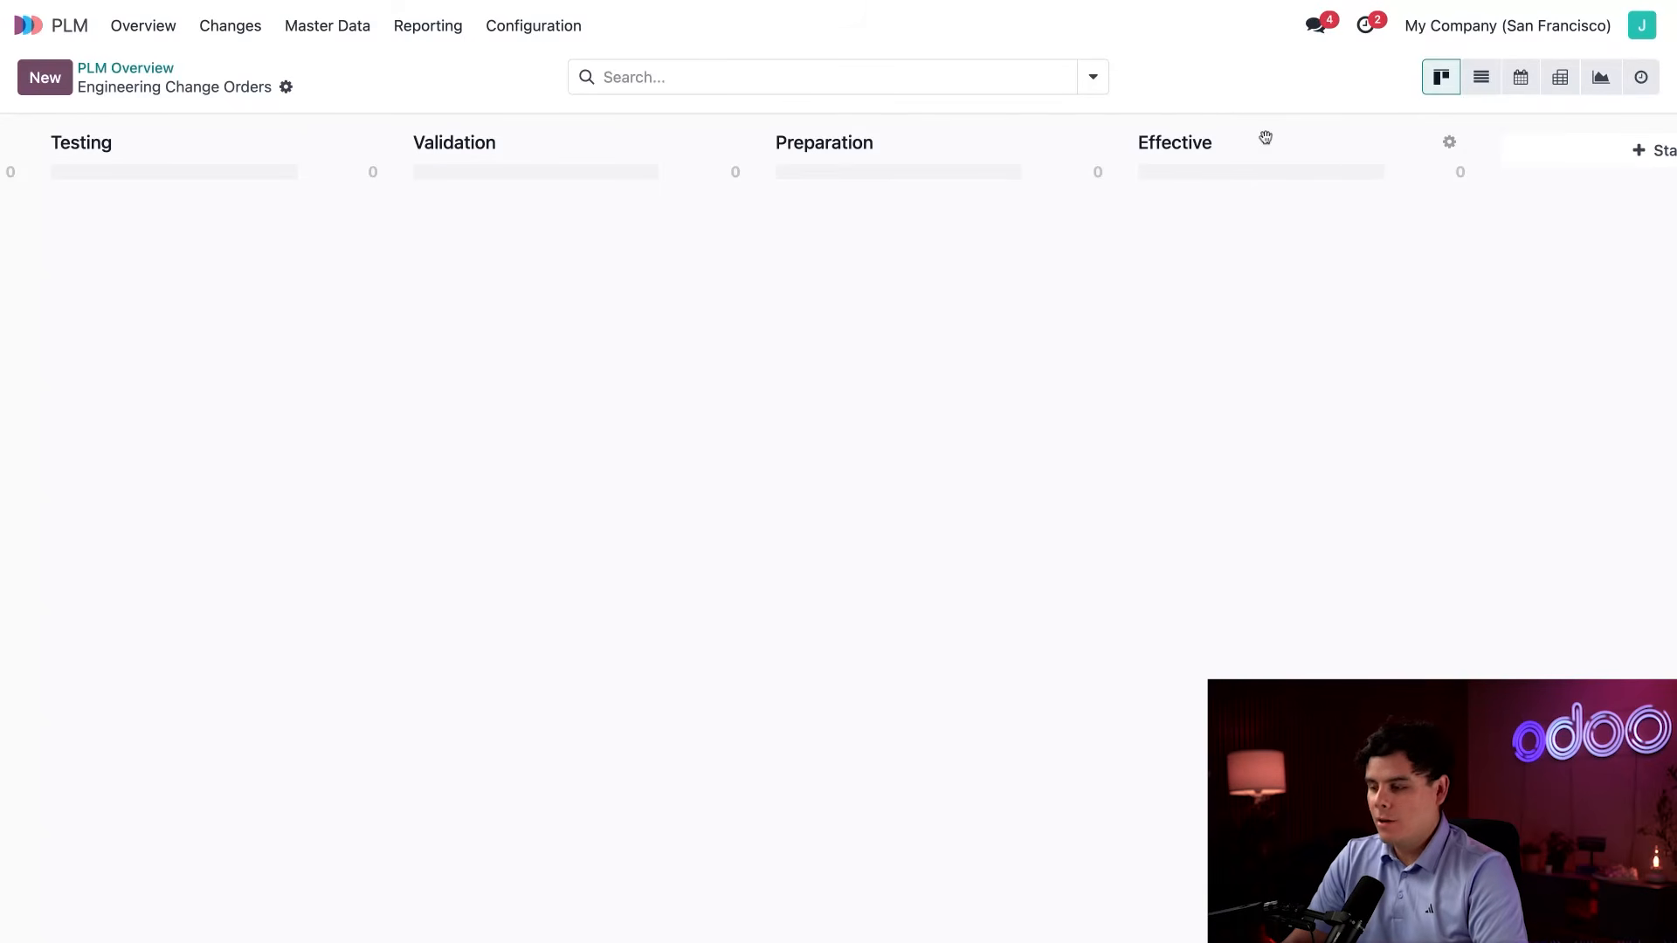
Configure the Effective stage to allow applying changes, be a final stage and be folded in kanban view, and save it.
click(1448, 145)
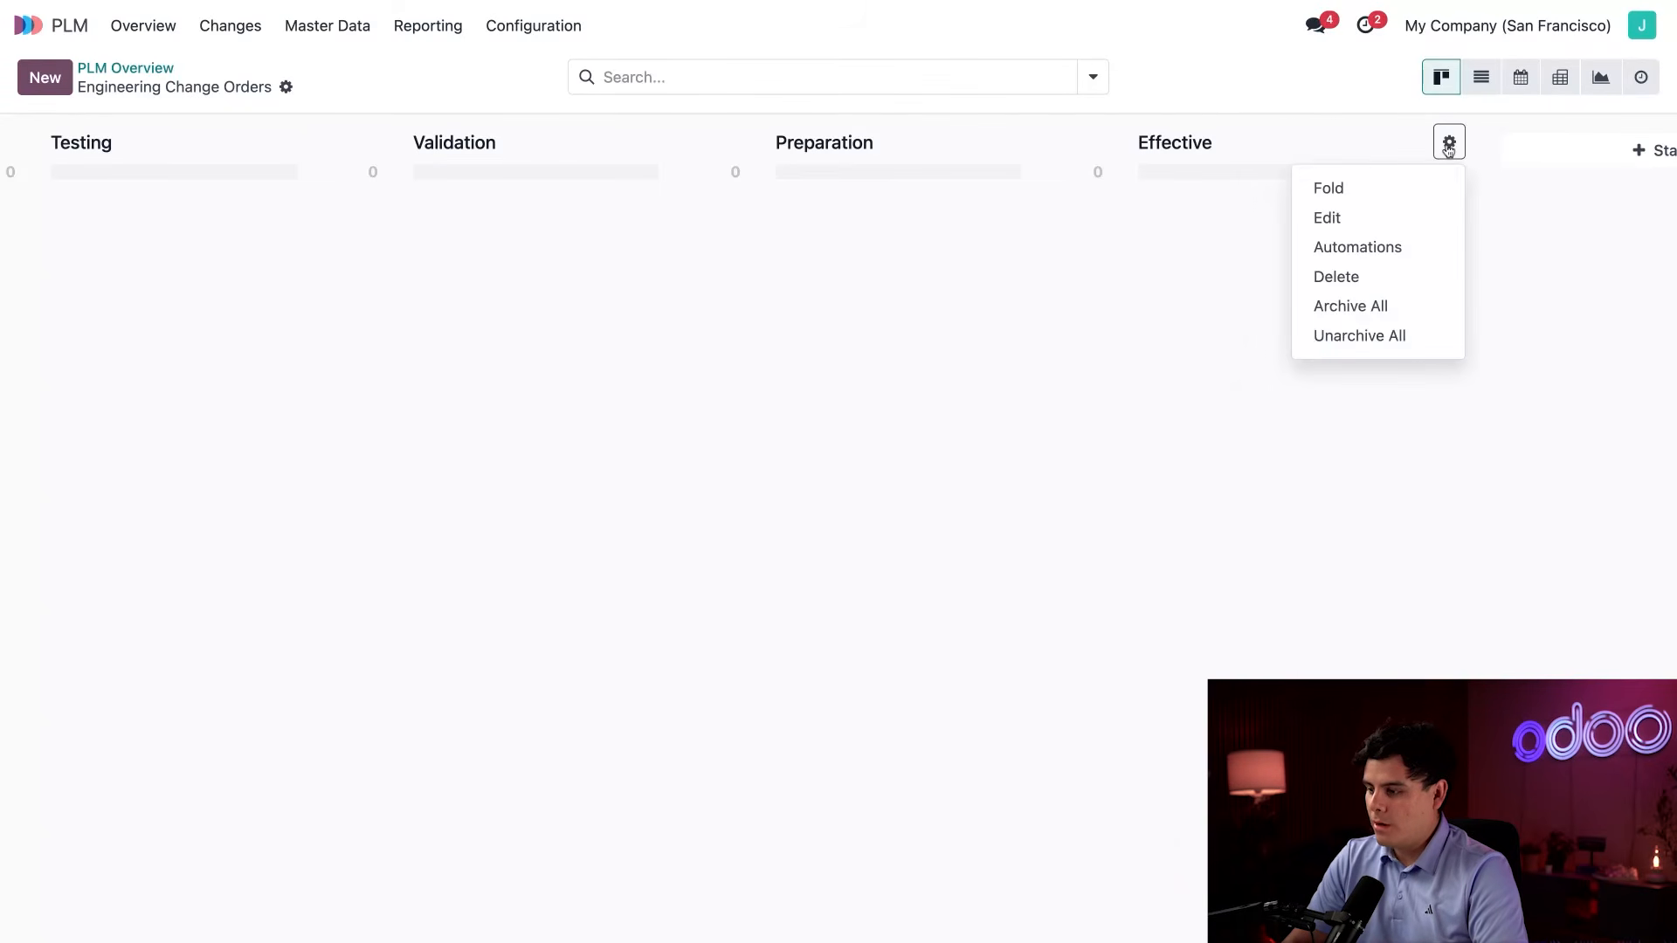
click(1351, 220)
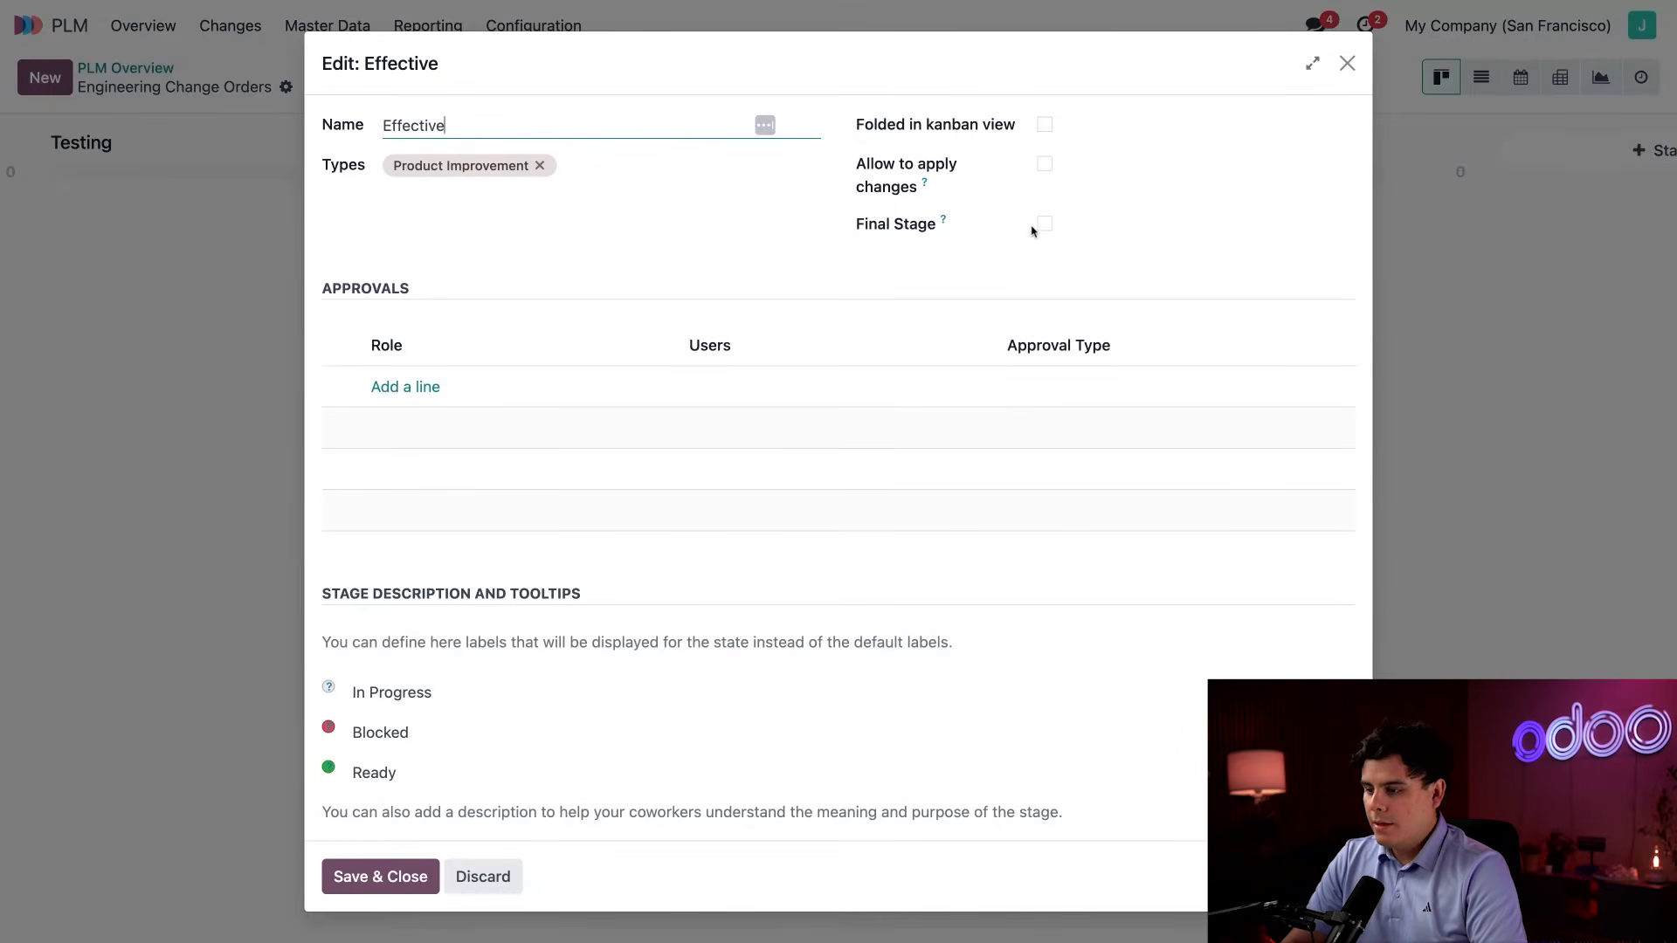
click(1047, 166)
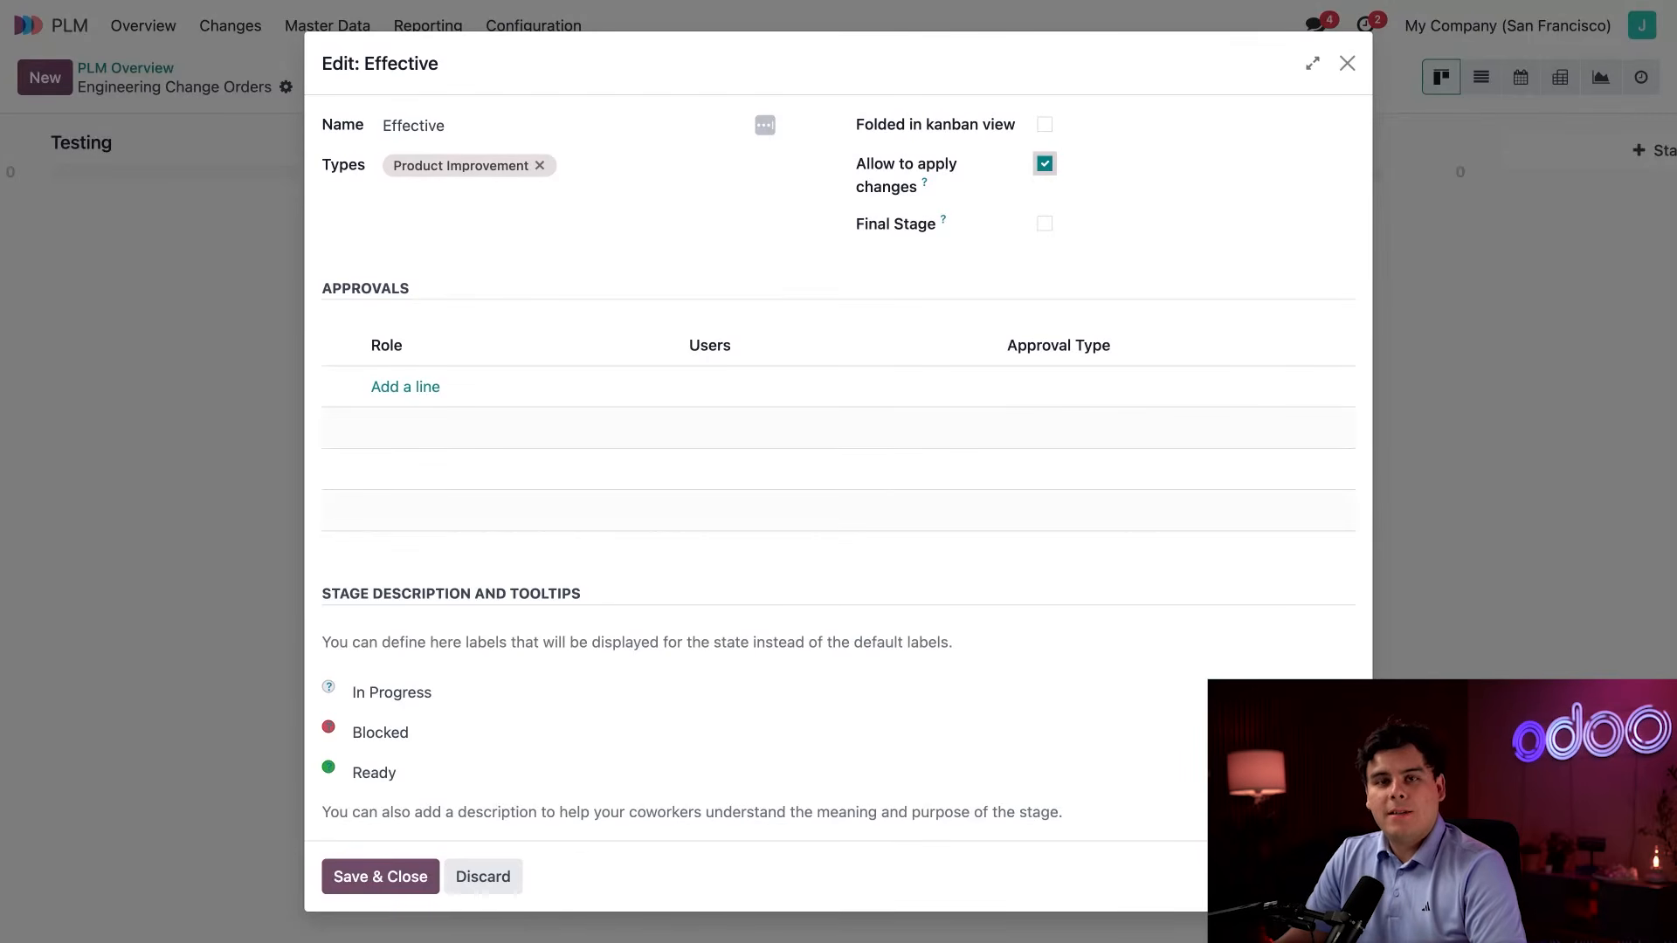
click(1045, 224)
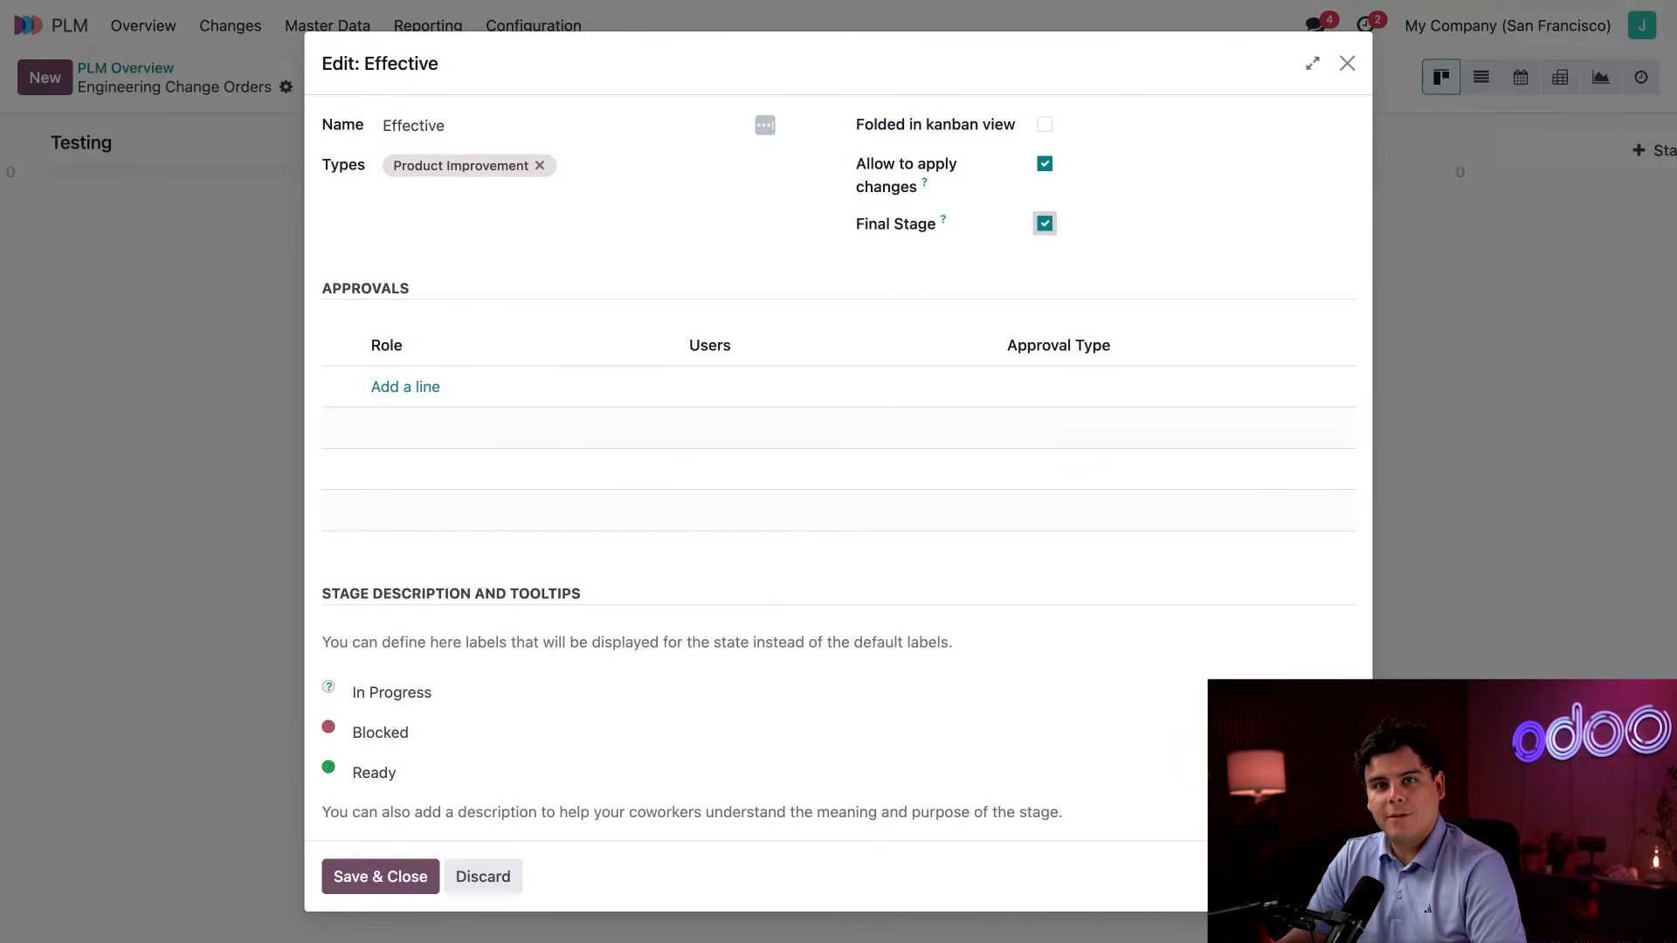
click(1045, 124)
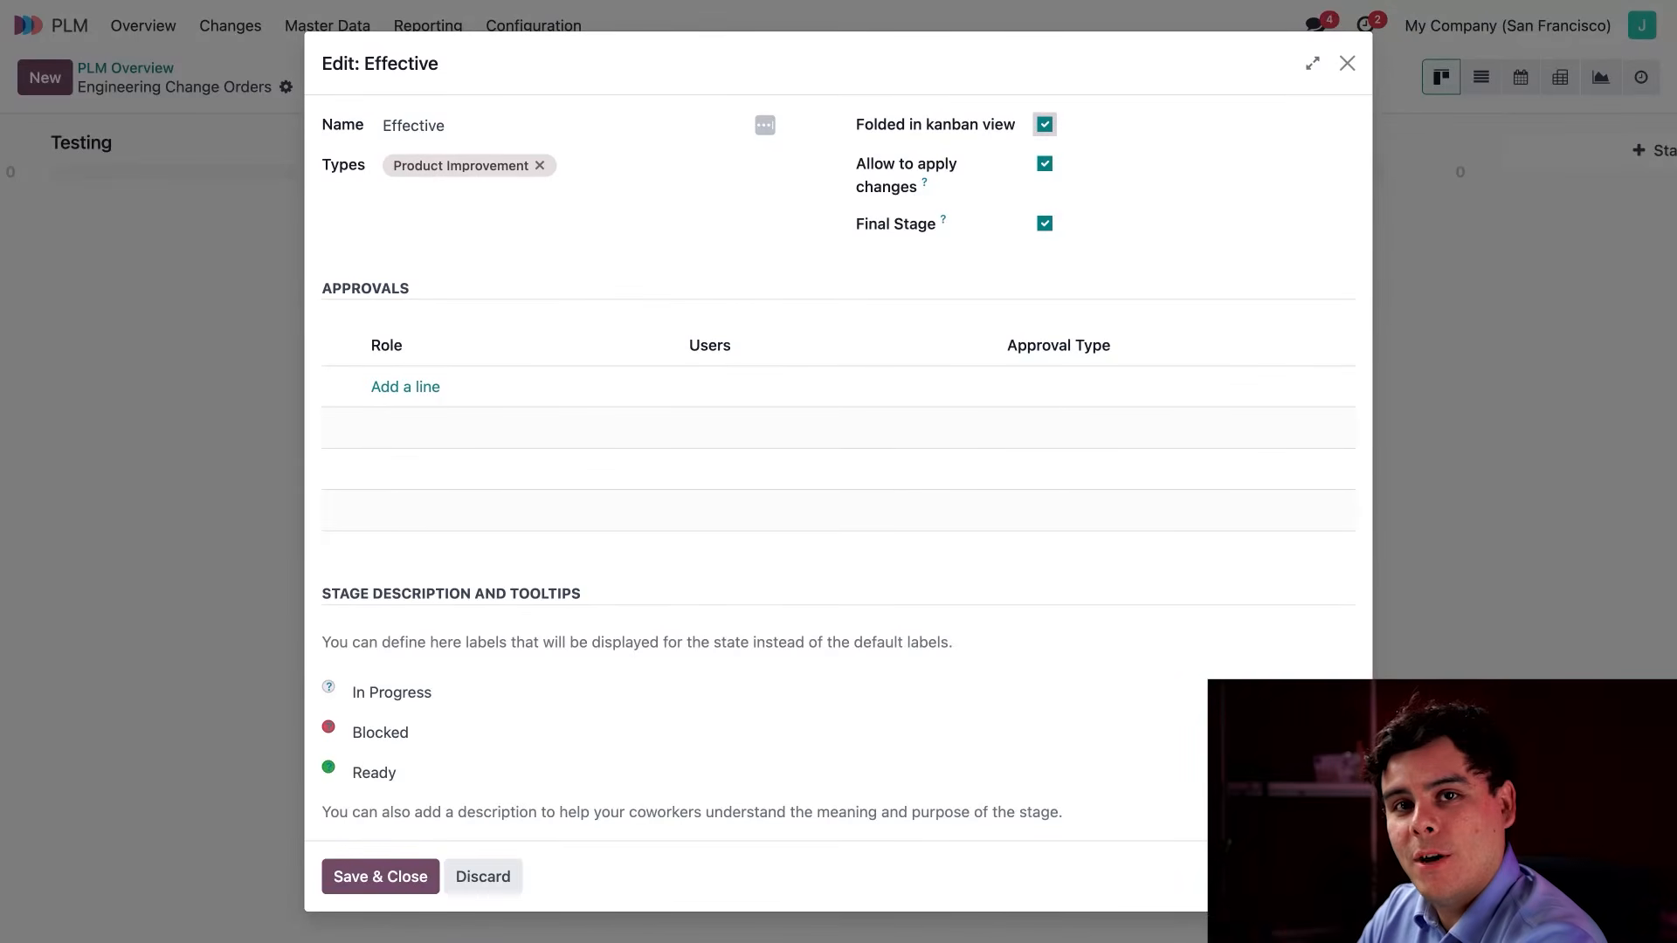
click(397, 879)
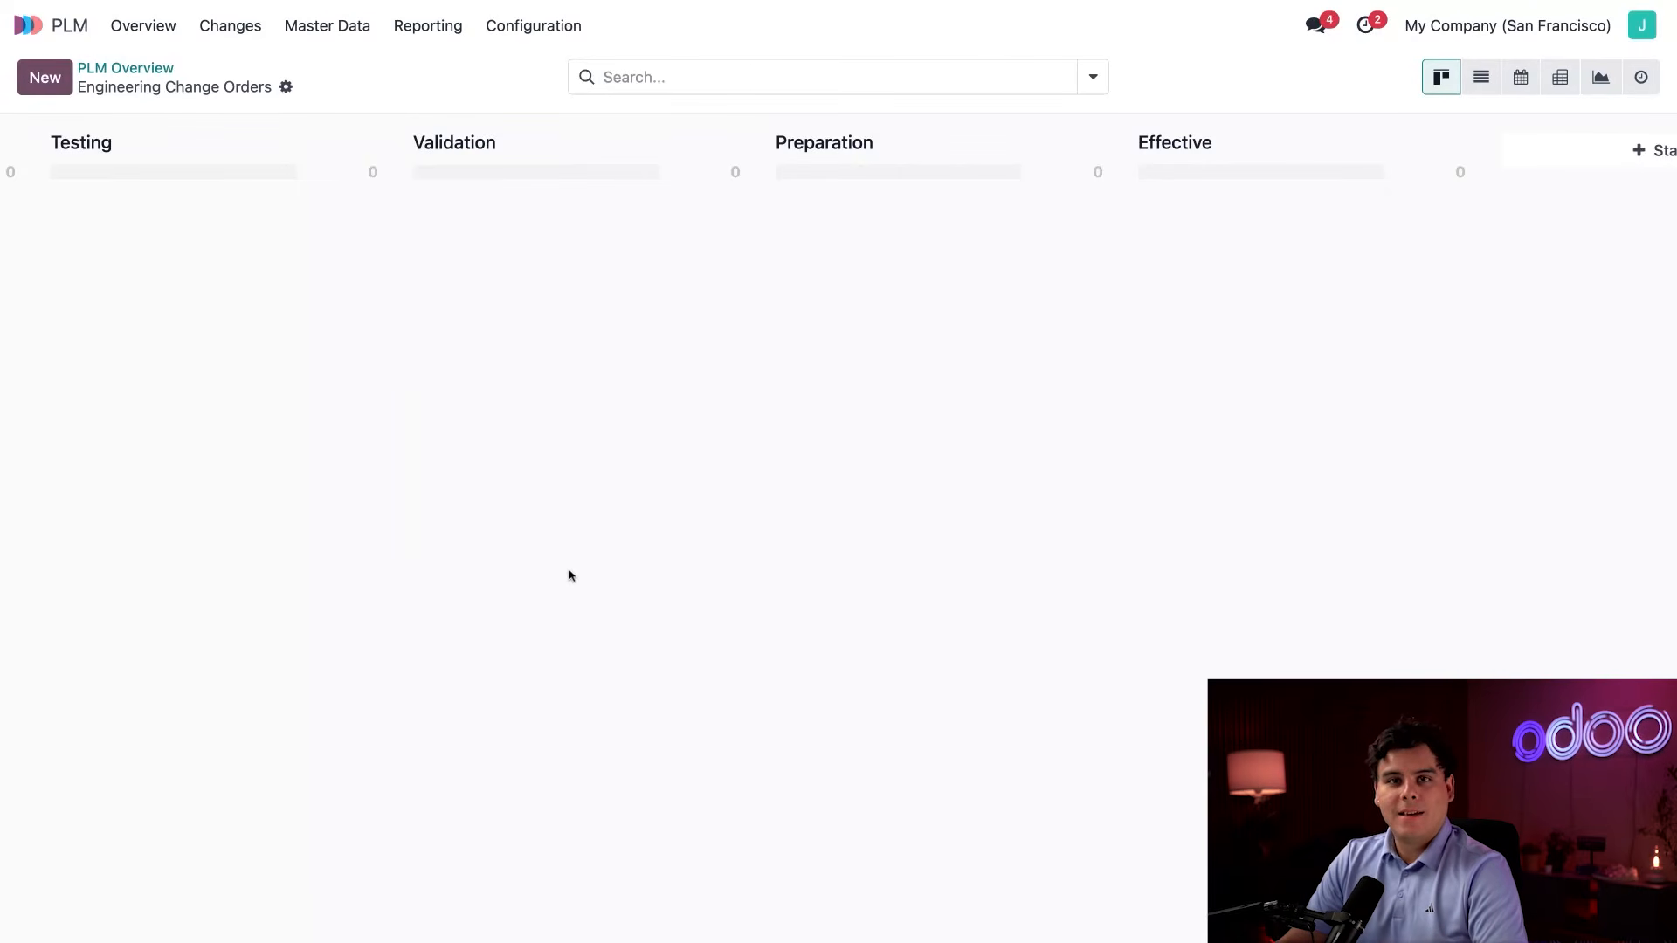